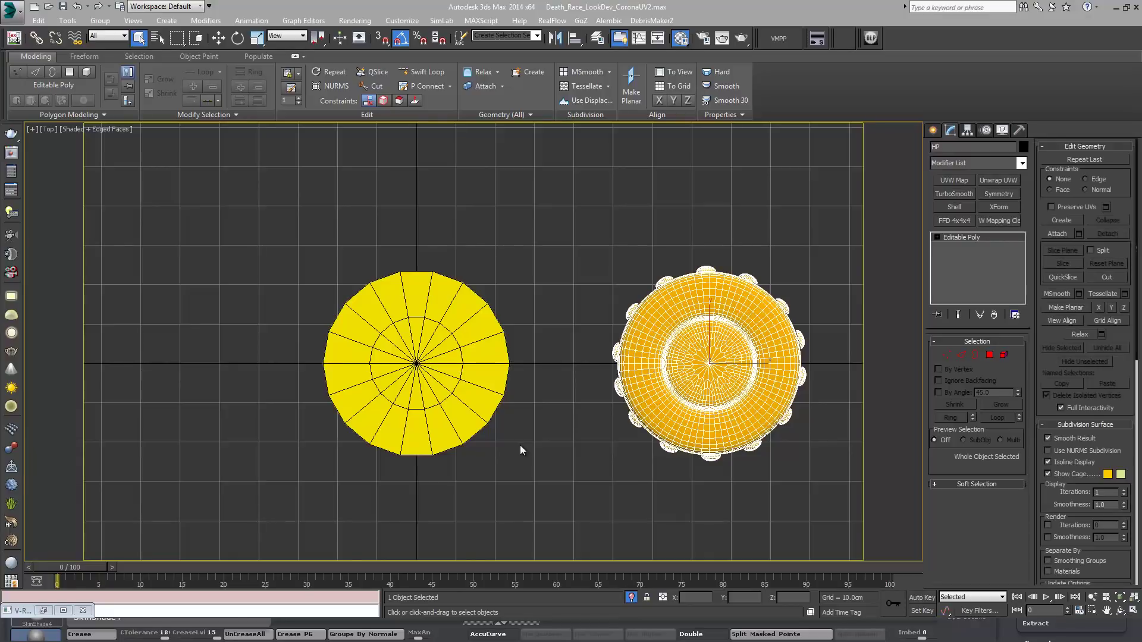
# Step: Orbit the Top viewport into an angled view showing the sides of both cylinders
pyautogui.keyDown('alt'); pyautogui.moveTo(519, 445); pyautogui.dragTo(481, 362, button='middle'); pyautogui.keyUp('alt')
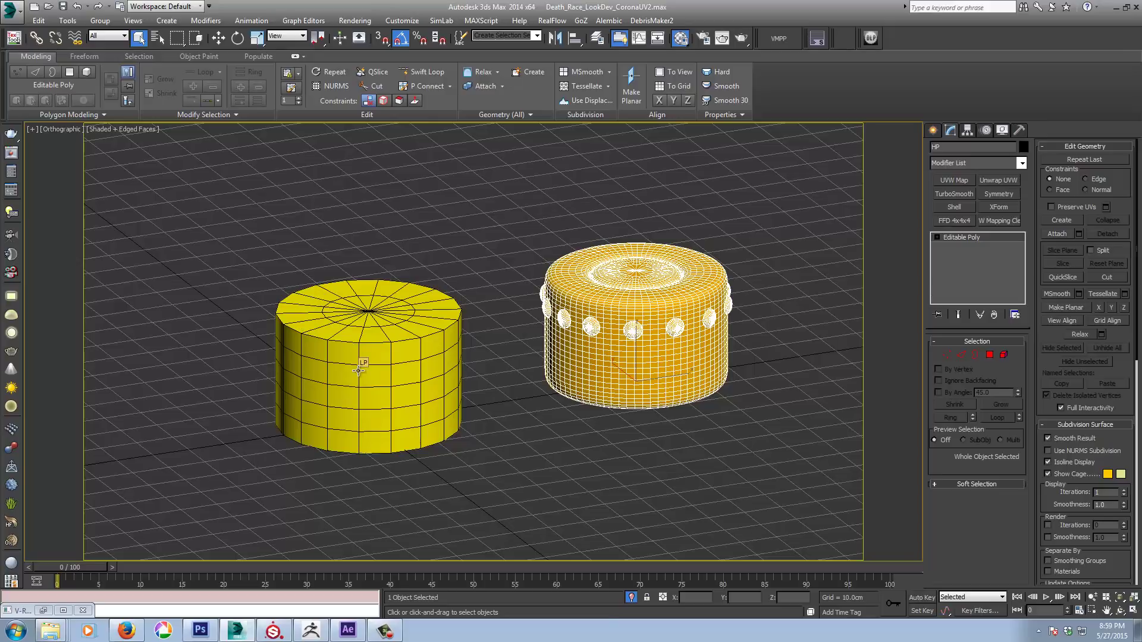
pyautogui.moveTo(367, 331); pyautogui.dragTo(365, 322, button='middle')
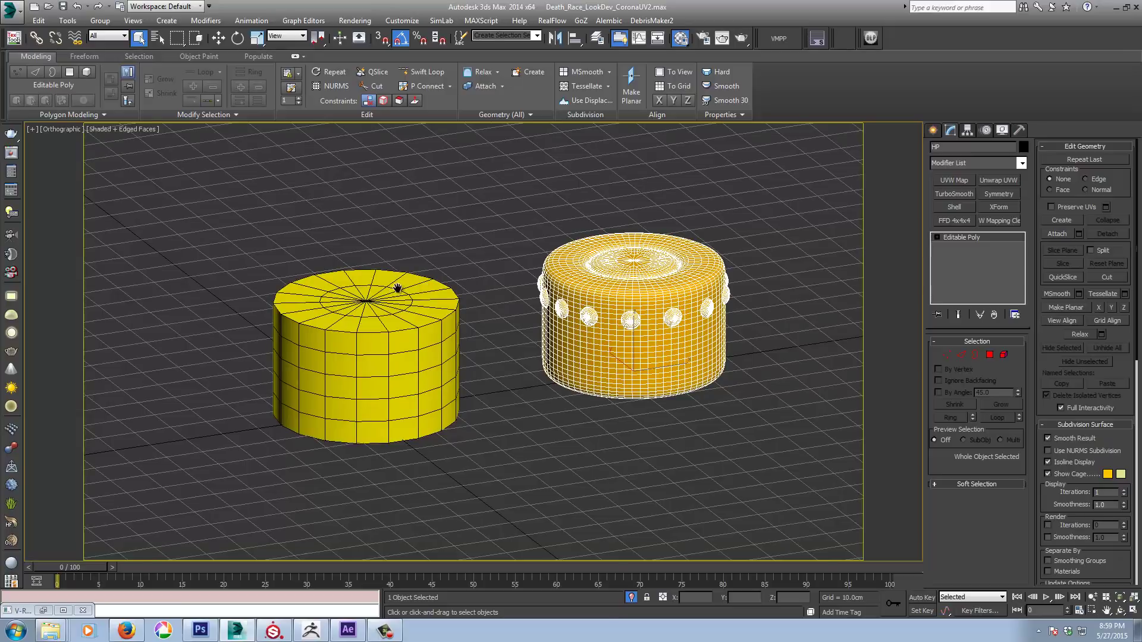
pyautogui.moveTo(395, 291); pyautogui.dragTo(404, 287, button='middle')
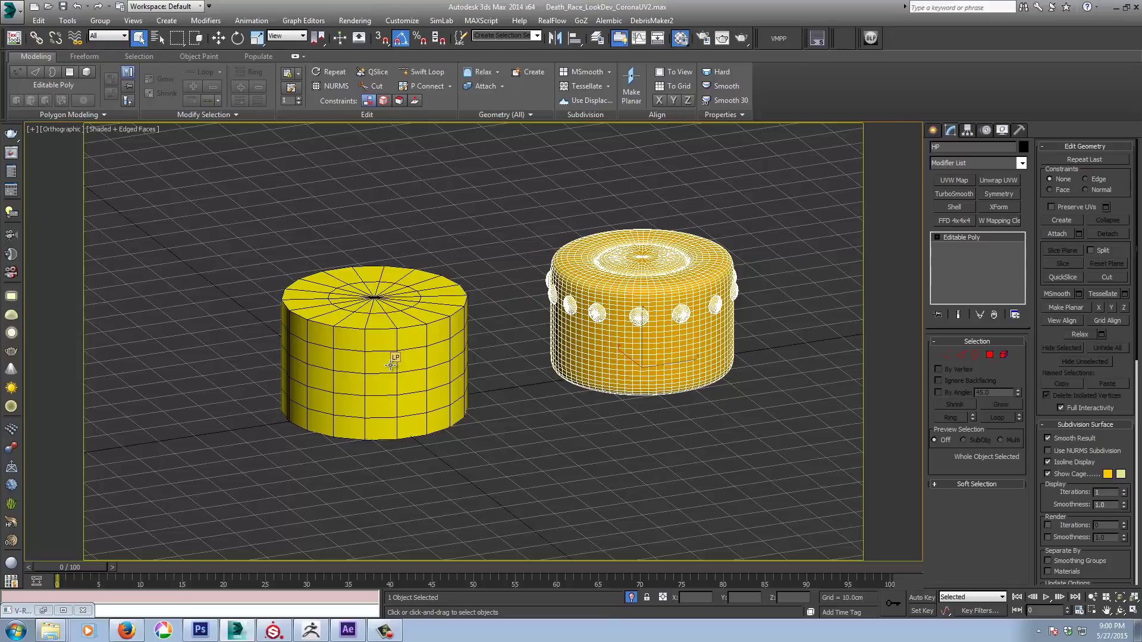
pyautogui.moveTo(554, 376); pyautogui.dragTo(516, 378, button='middle')
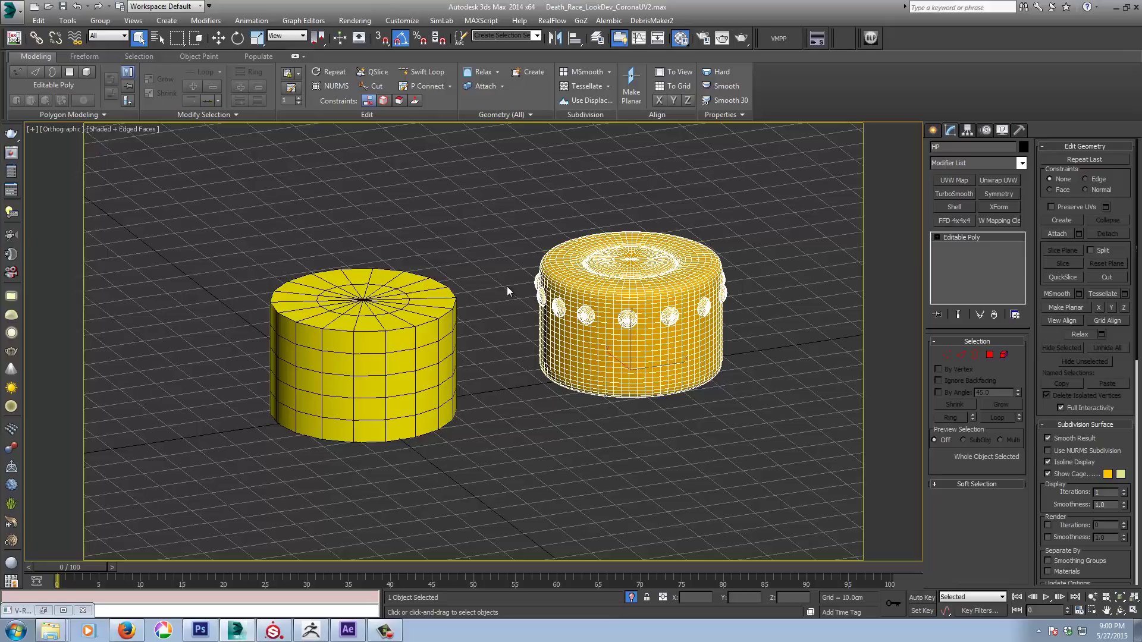
# Step: From the Top view, give LP an Unwrap UVW modifier and open its UV editor
pyautogui.press('t')
pyautogui.scroll(4, 484, 391)
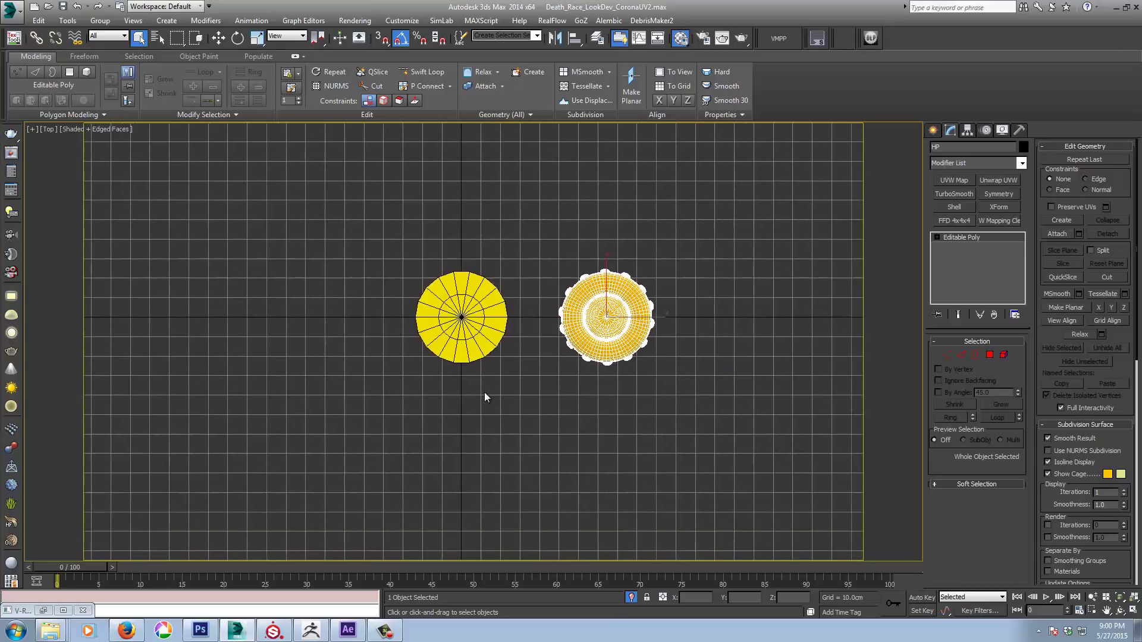
pyautogui.press('pagedown')
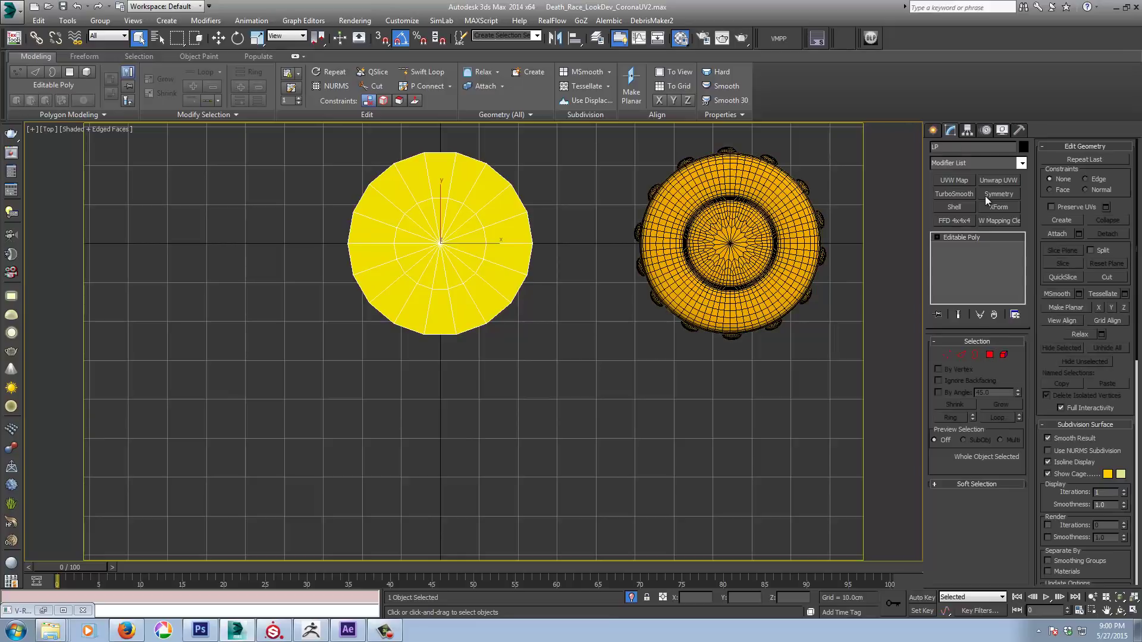
pyautogui.click(992, 180)
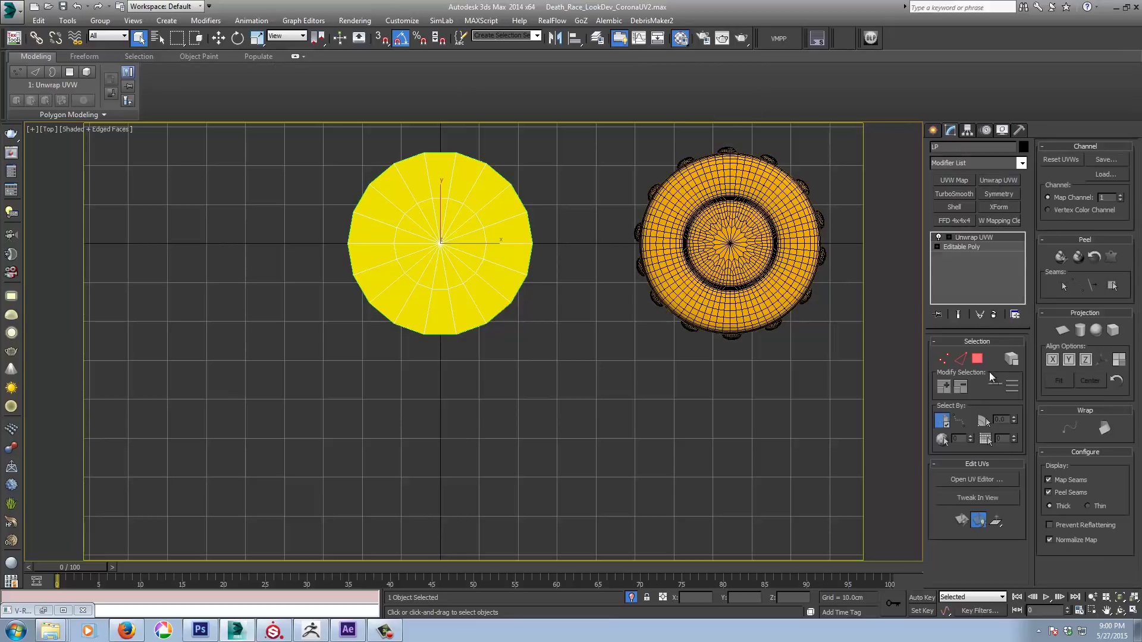
pyautogui.click(992, 481)
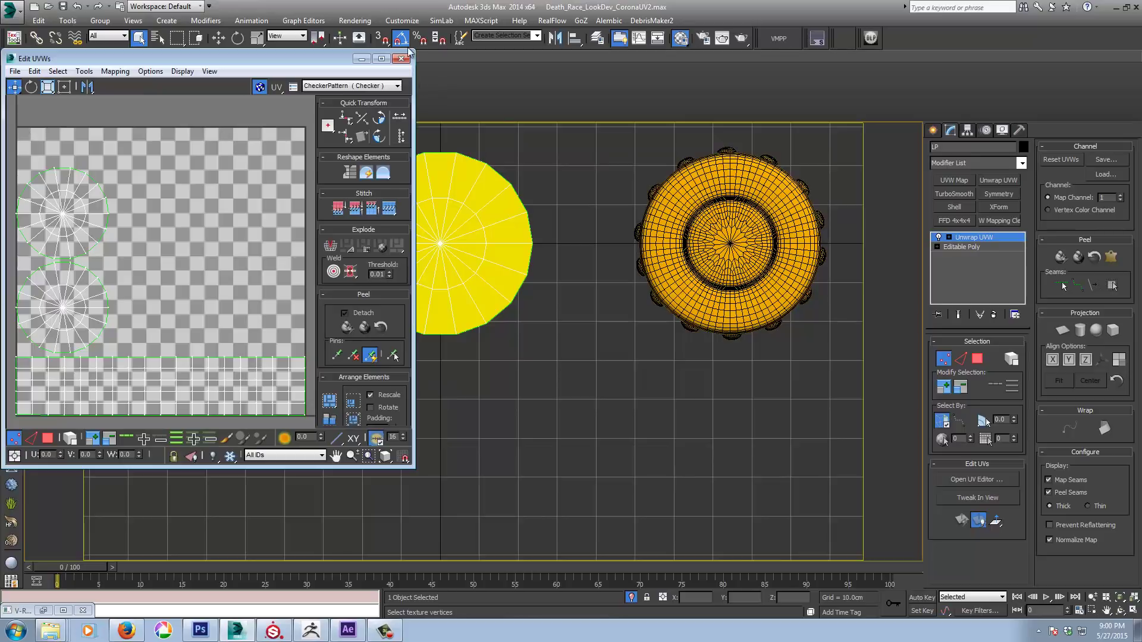
# Step: Collapse LP to an Editable Poly and delete the lower half of its polygons
pyautogui.rightClick(978, 237)
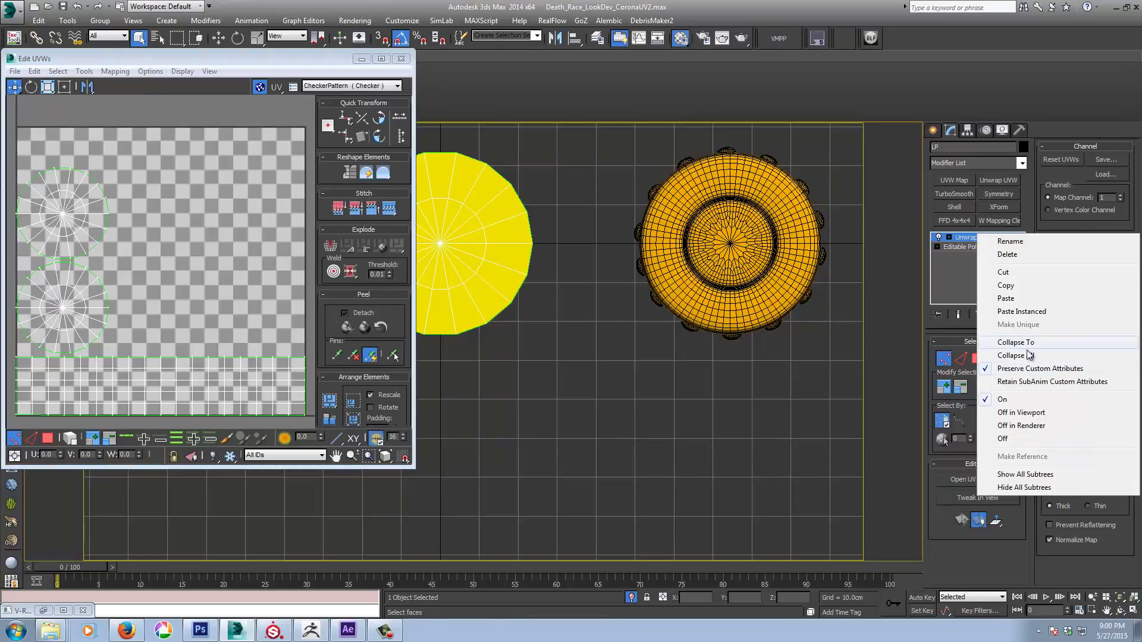
pyautogui.click(1029, 355)
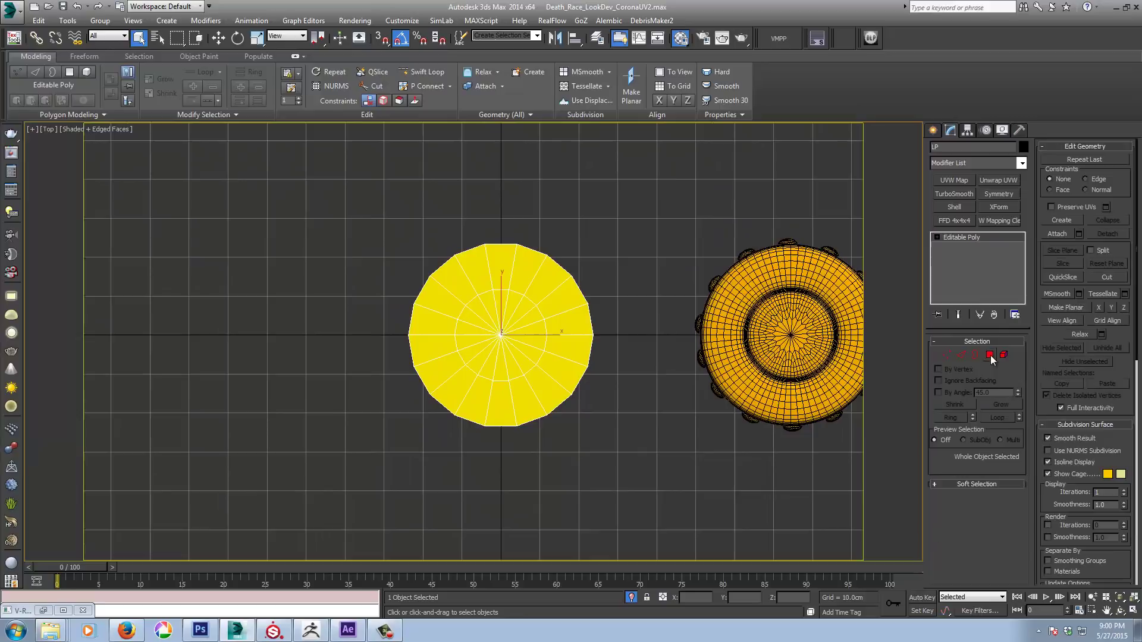
pyautogui.click(990, 356)
pyautogui.moveTo(338, 473); pyautogui.dragTo(650, 345)
pyautogui.press('Delete')
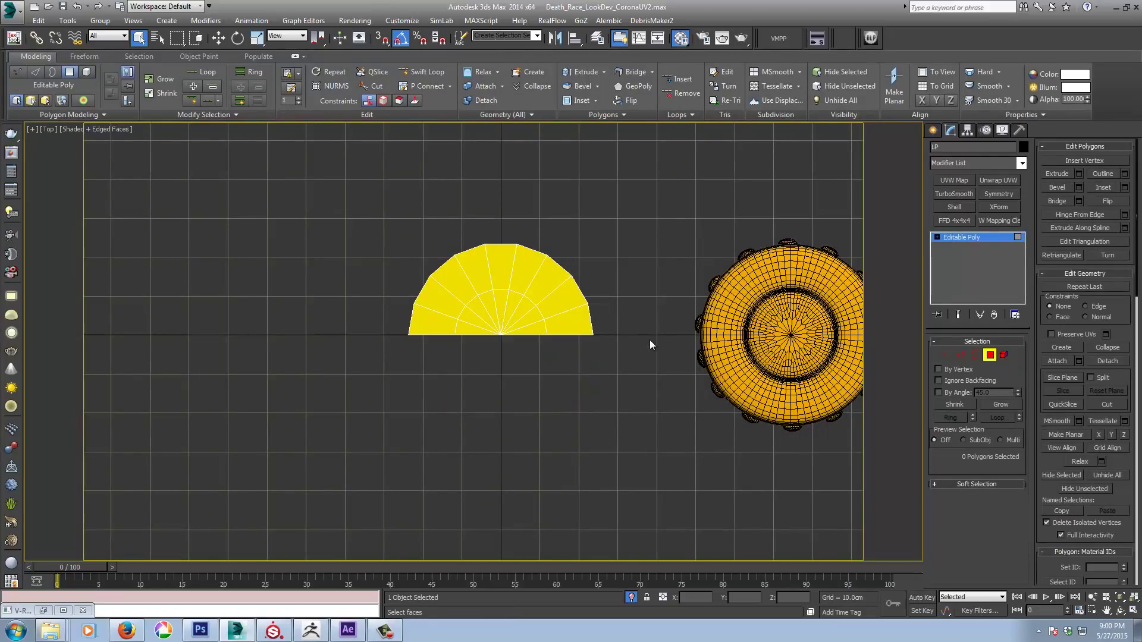
# Step: Mirror the half disc with a Y-axis Symmetry modifier and collapse it into the mesh
pyautogui.click(984, 236)
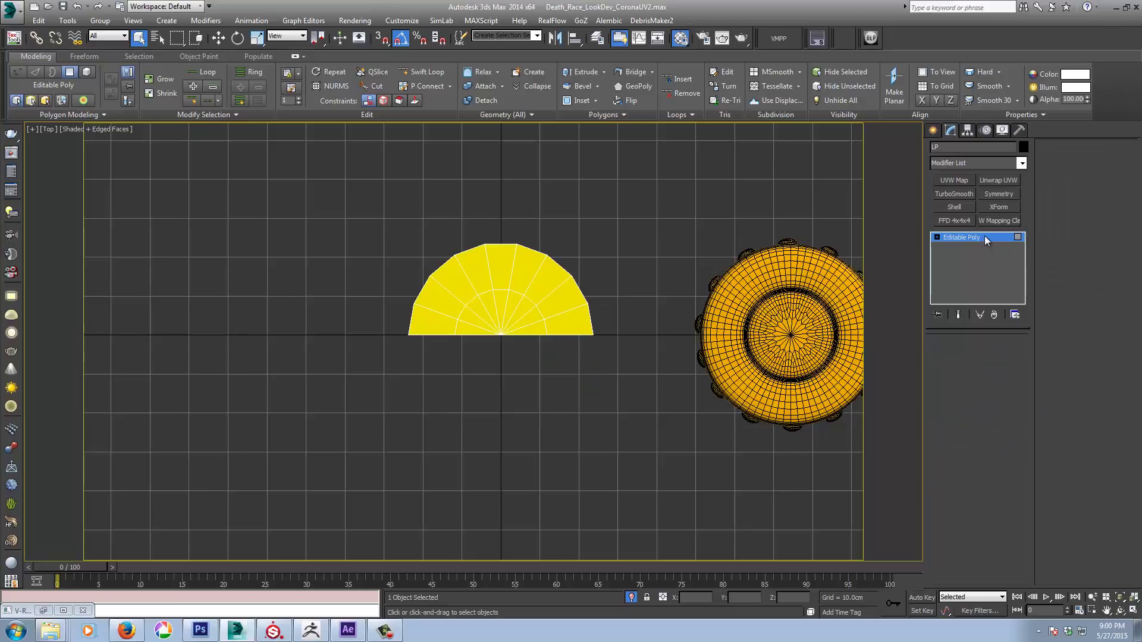
pyautogui.click(993, 195)
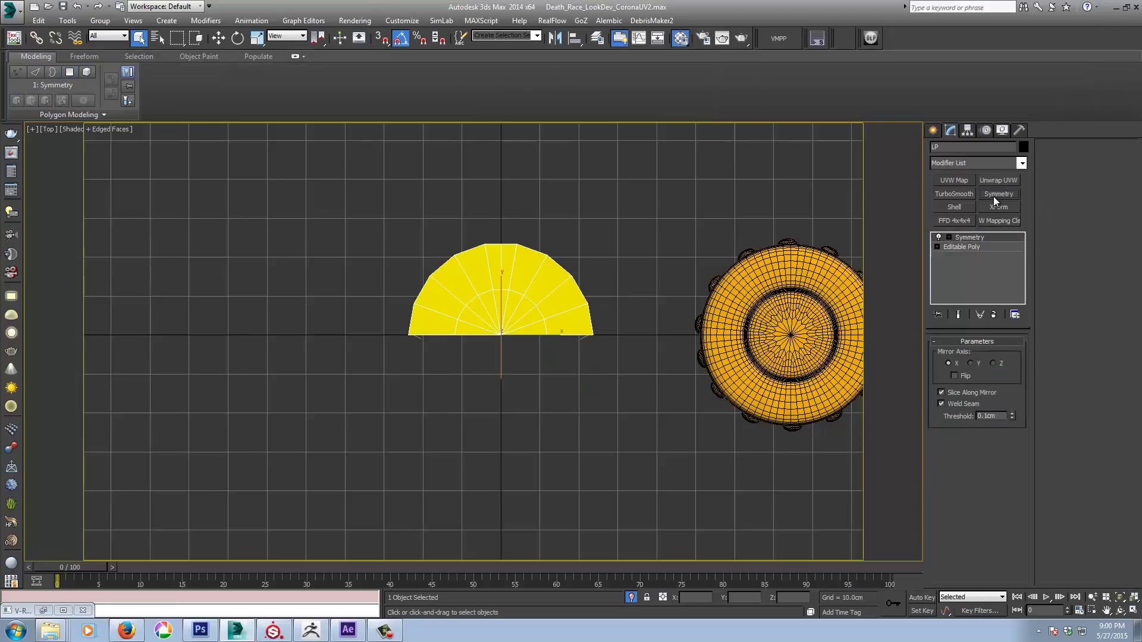
pyautogui.click(971, 363)
pyautogui.moveTo(773, 369); pyautogui.dragTo(638, 367, button='middle')
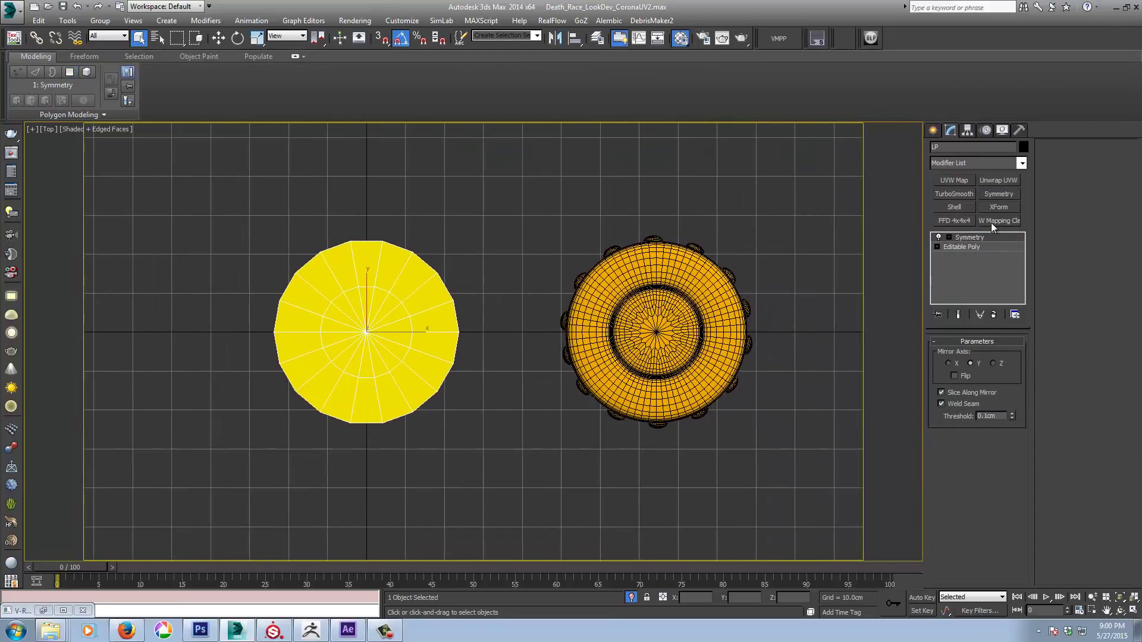
pyautogui.rightClick(980, 238)
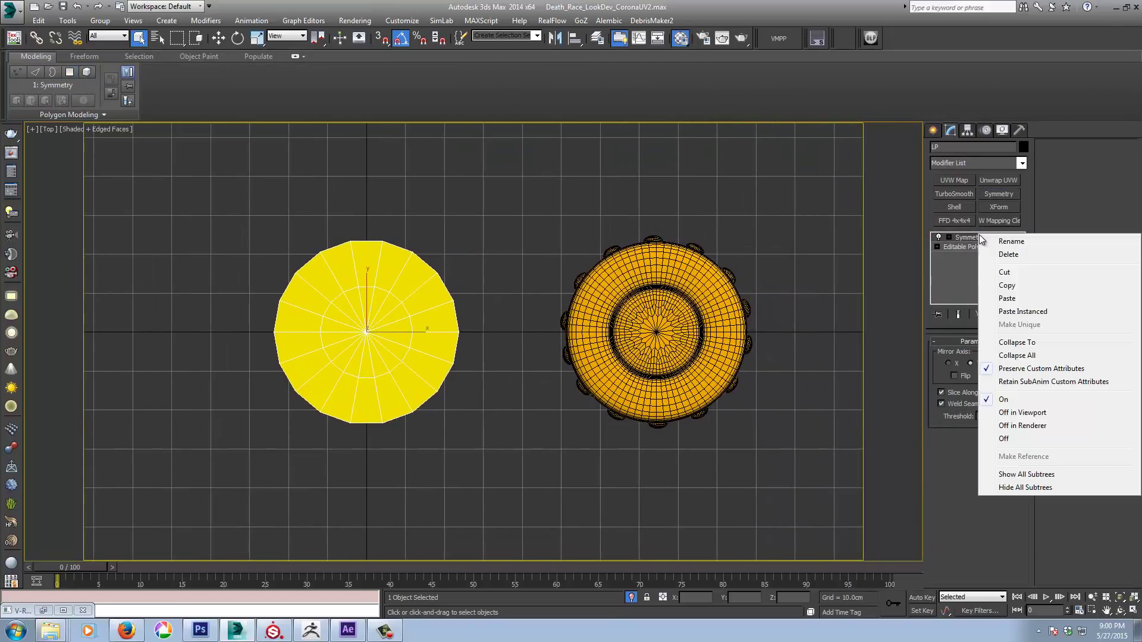
pyautogui.click(1026, 355)
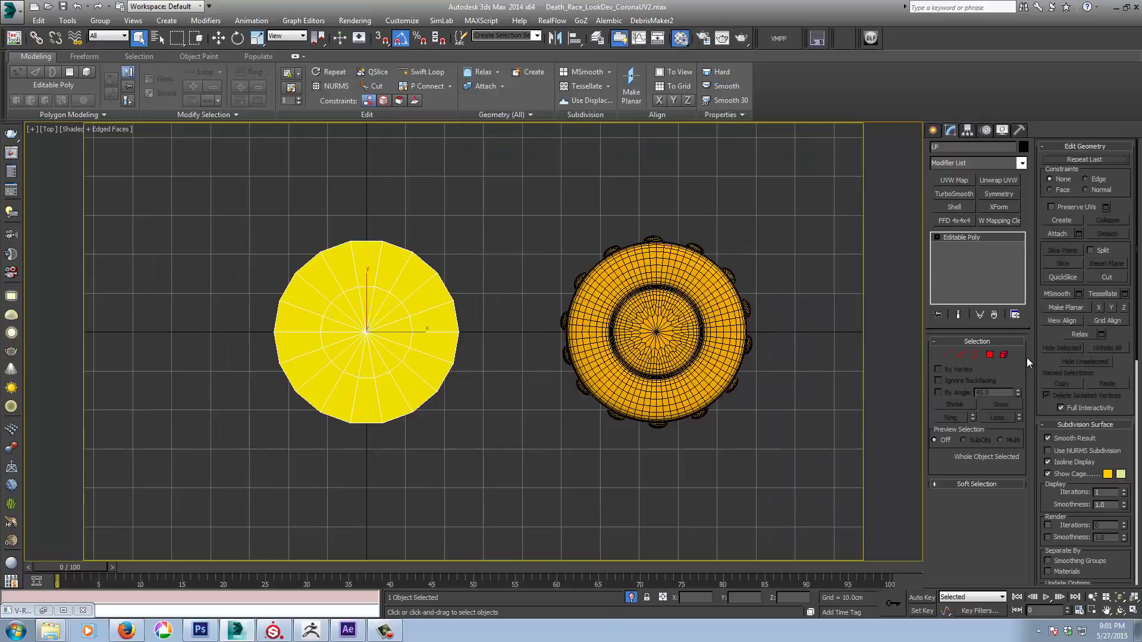
# Step: Add a fresh Unwrap UVW to LP and view its UVs with Show Map off
pyautogui.click(1000, 183)
pyautogui.click(968, 479)
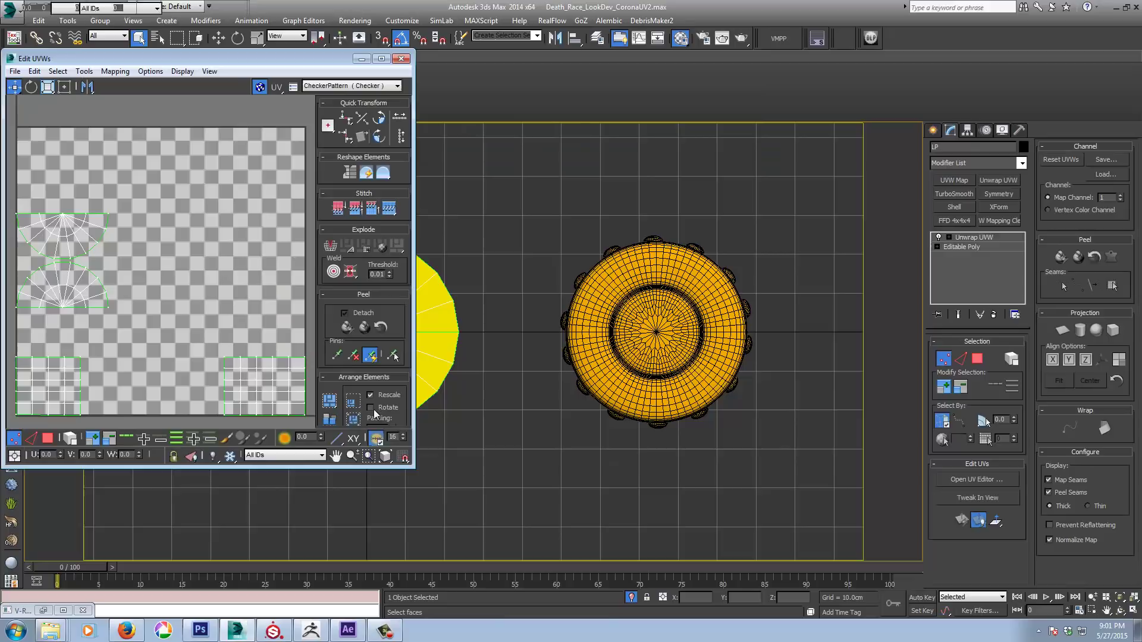
pyautogui.moveTo(204, 61); pyautogui.dragTo(285, 73)
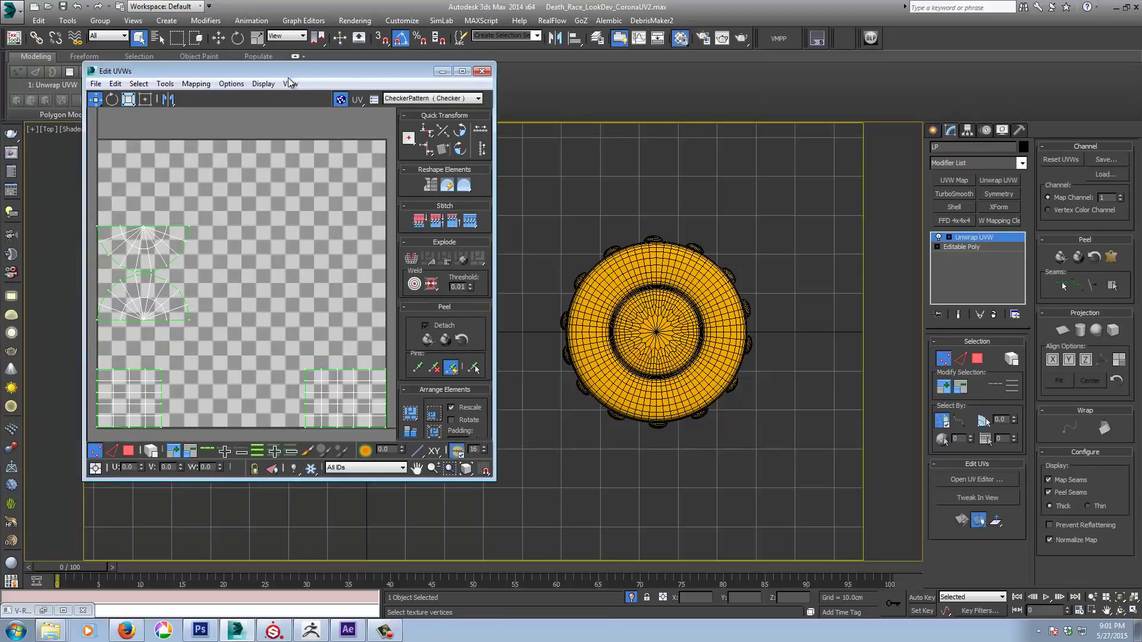
pyautogui.click(340, 100)
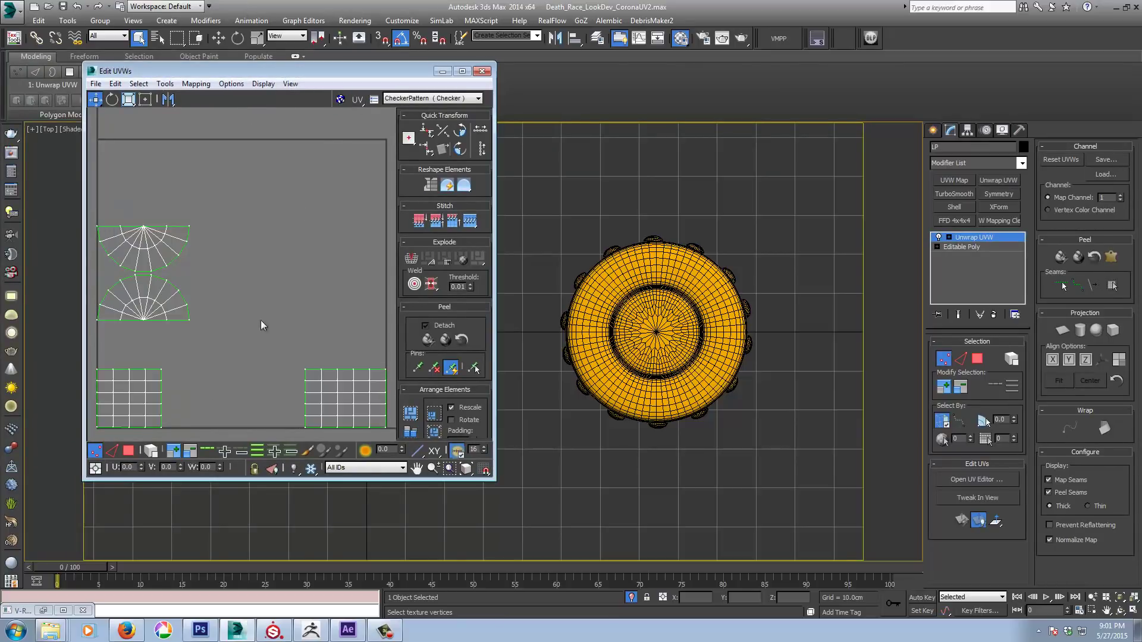
# Step: Select all UV elements, test a move and undo it, then shift the editor right
pyautogui.click(150, 450)
pyautogui.click(128, 450)
pyautogui.moveTo(152, 247)
pyautogui.mouseDown()
pyautogui.moveTo(303, 223)
pyautogui.moveTo(134, 244)
pyautogui.moveTo(172, 238)
pyautogui.moveTo(151, 247)
pyautogui.mouseUp()
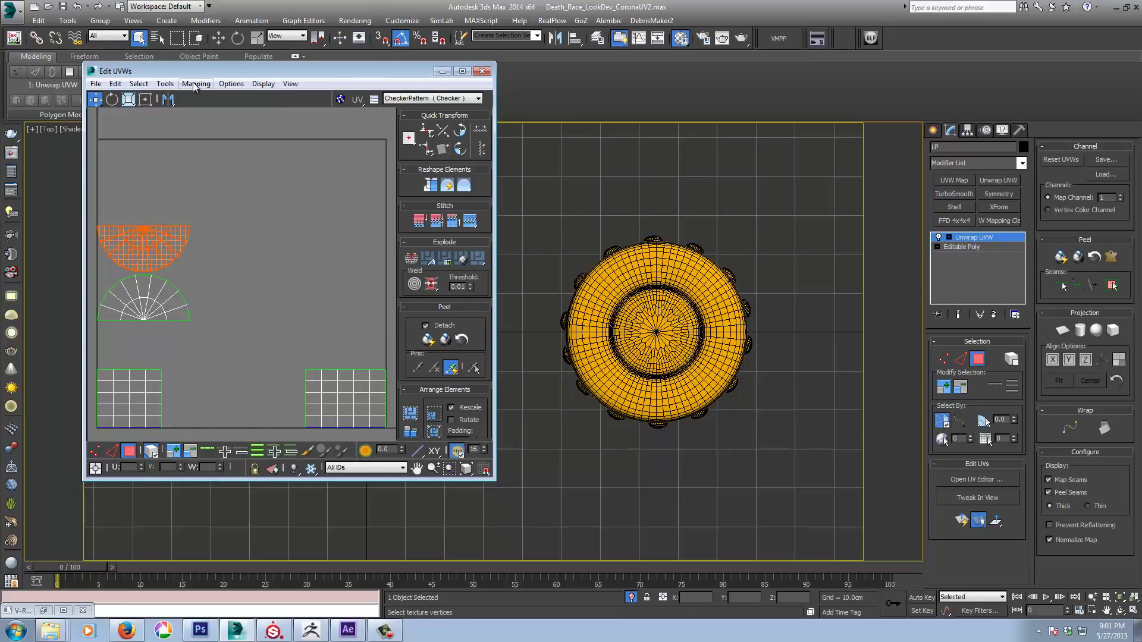
pyautogui.click(140, 84)
pyautogui.click(173, 191)
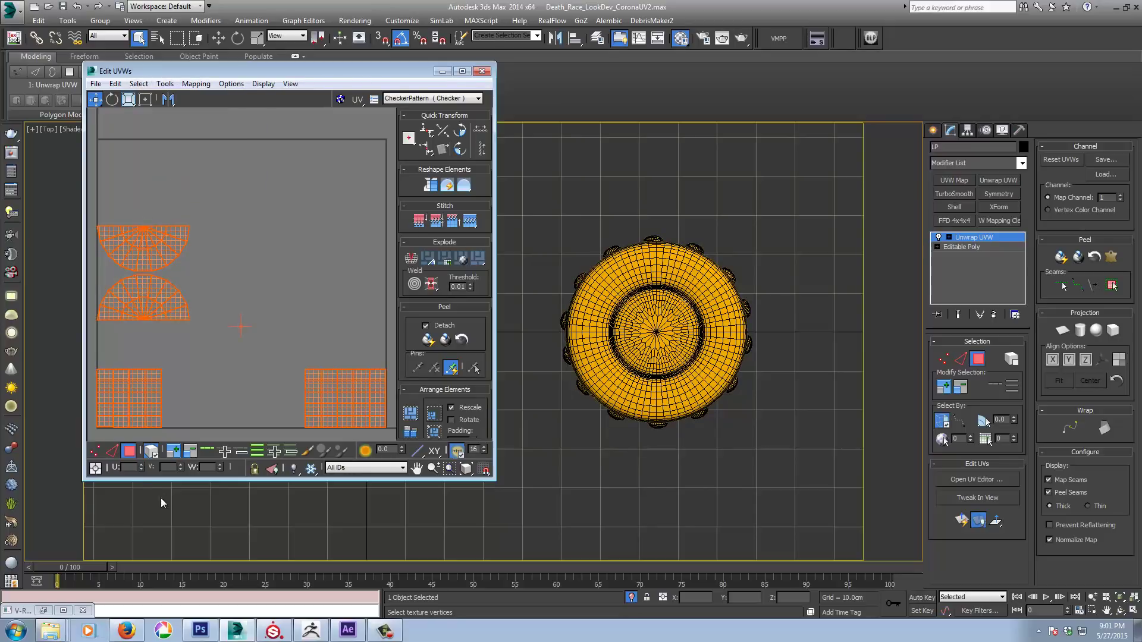
pyautogui.moveTo(150, 246); pyautogui.dragTo(254, 215)
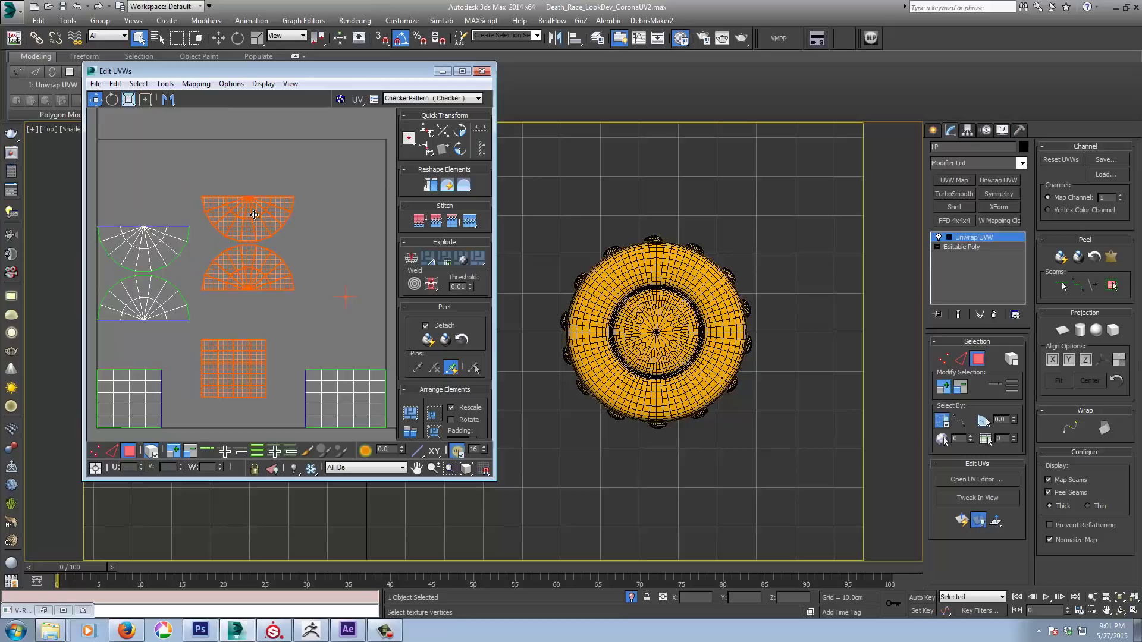
pyautogui.hotkey('ctrl', 'z')
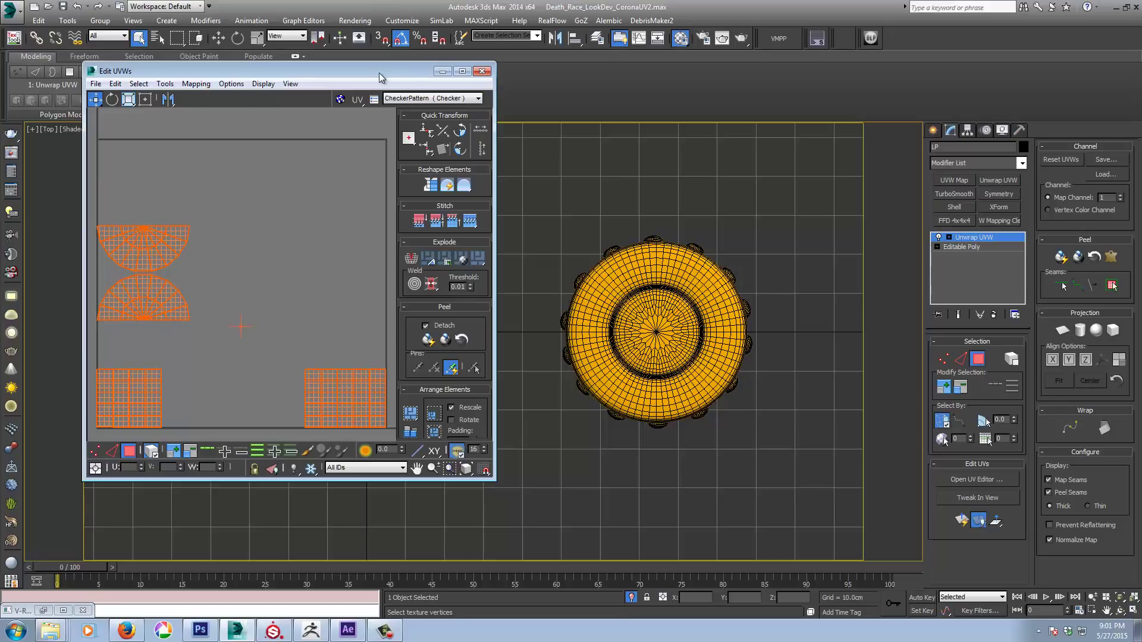
pyautogui.moveTo(377, 73); pyautogui.dragTo(839, 65)
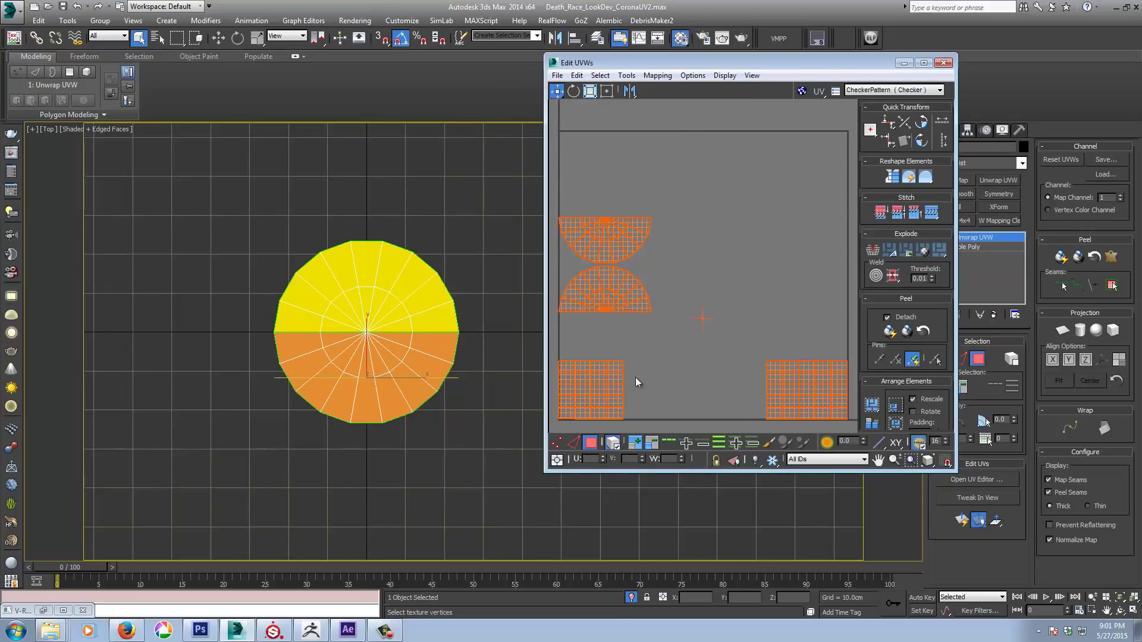
# Step: Shift the offset mirrored UV shells left so they stack over the original shells
pyautogui.click(558, 461)
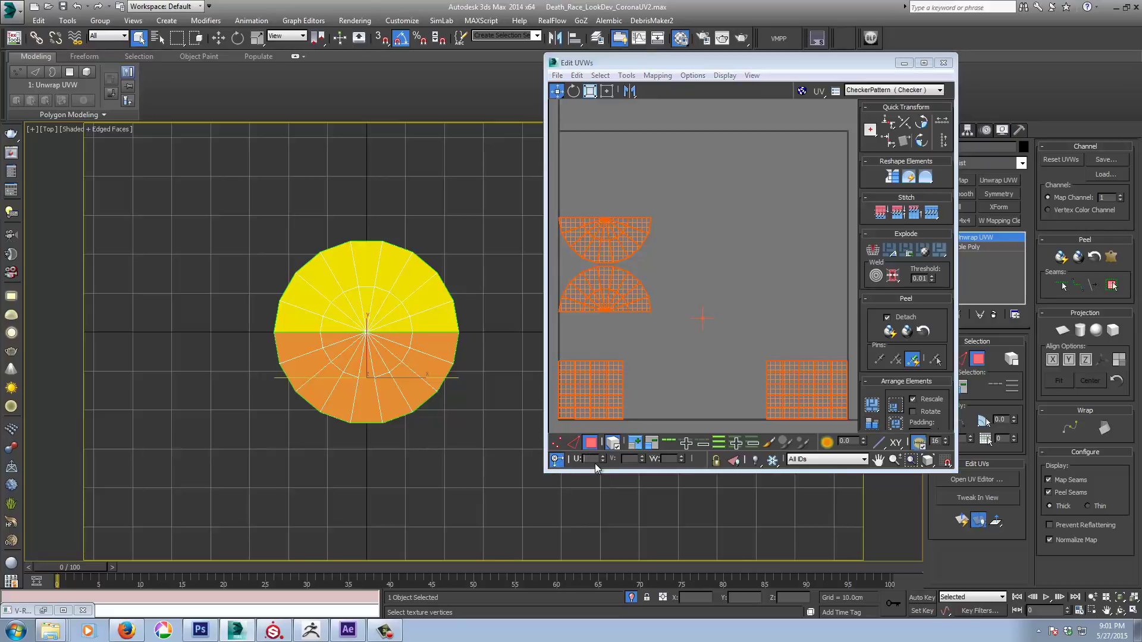
pyautogui.hotkey('ctrl', 'i')
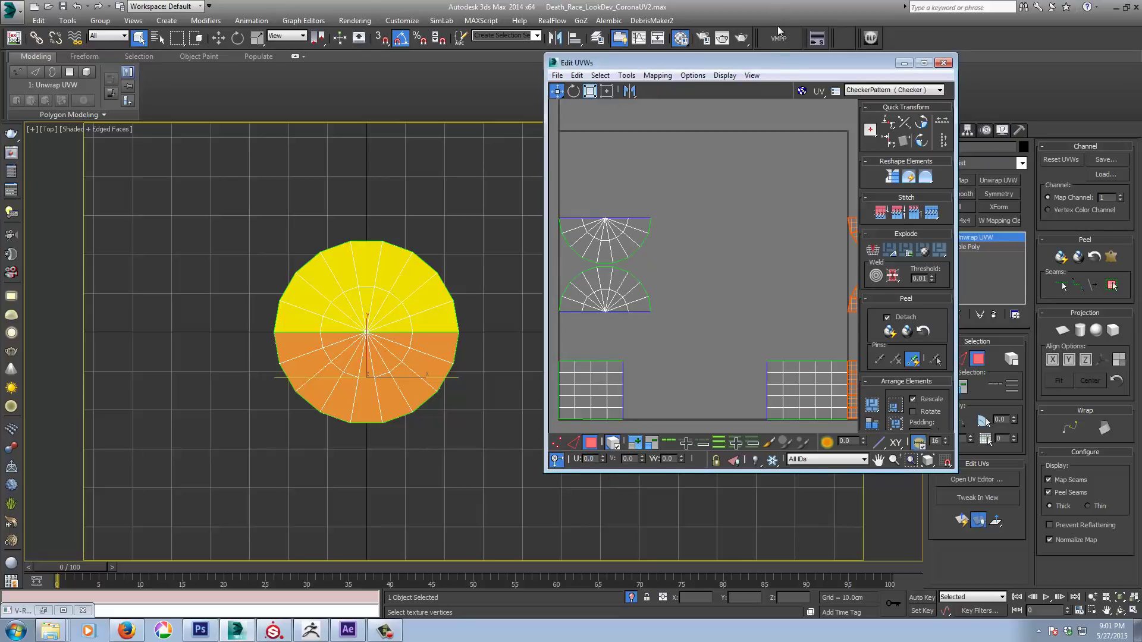
pyautogui.moveTo(766, 60); pyautogui.dragTo(366, 65)
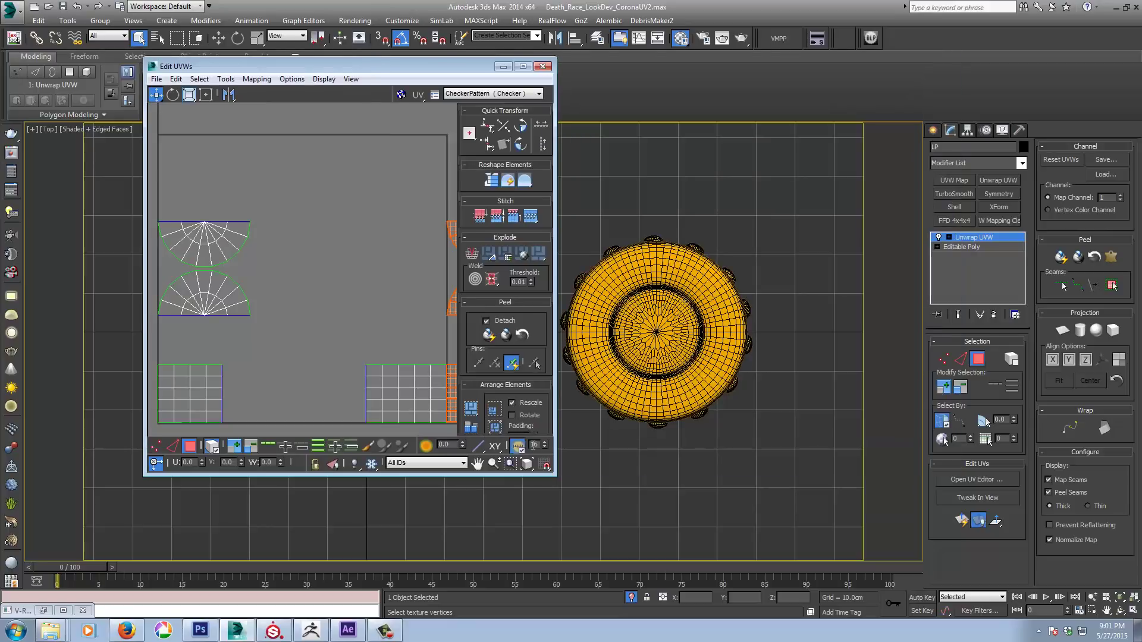
pyautogui.moveTo(551, 473); pyautogui.dragTo(711, 513)
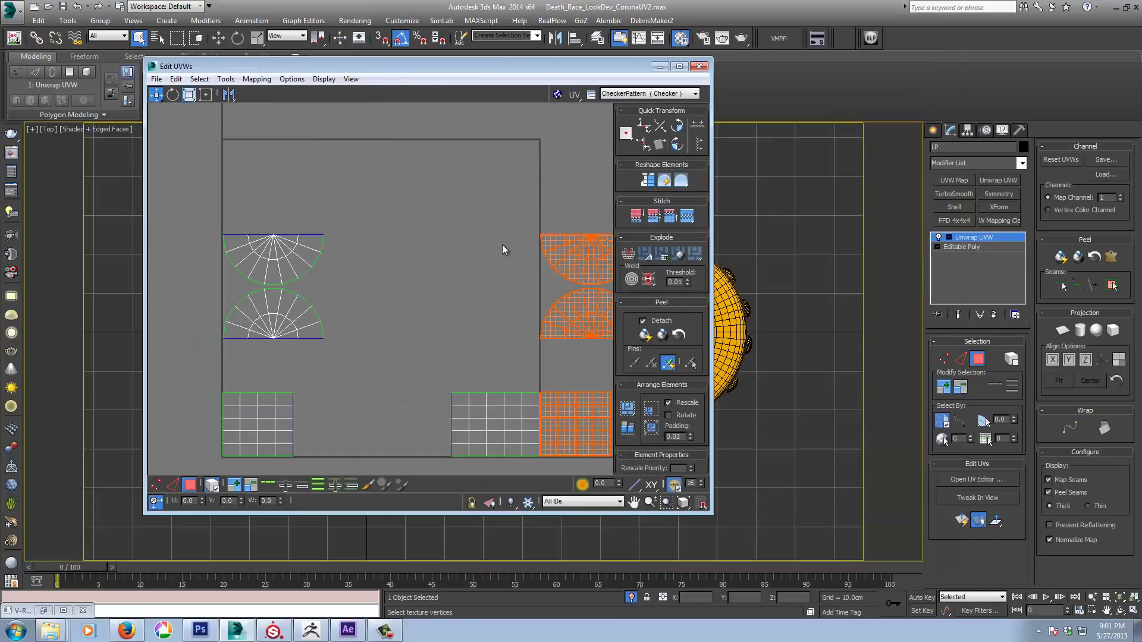
pyautogui.moveTo(392, 363); pyautogui.dragTo(337, 355, button='middle')
pyautogui.scroll(-2, 338, 355)
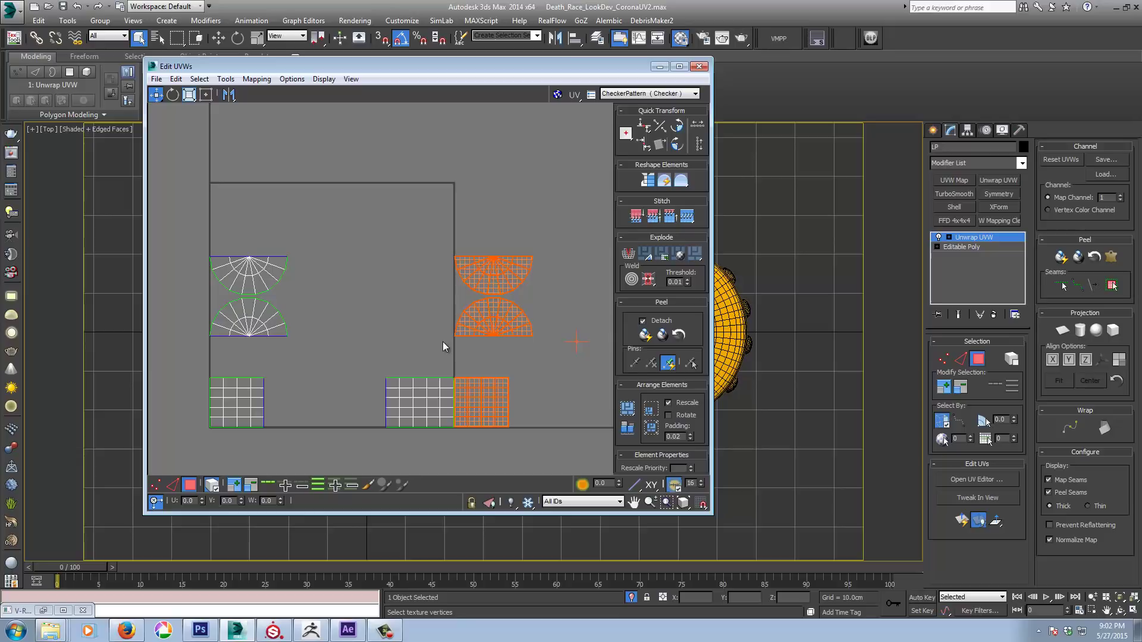
pyautogui.hotkey('ctrl', 'z')
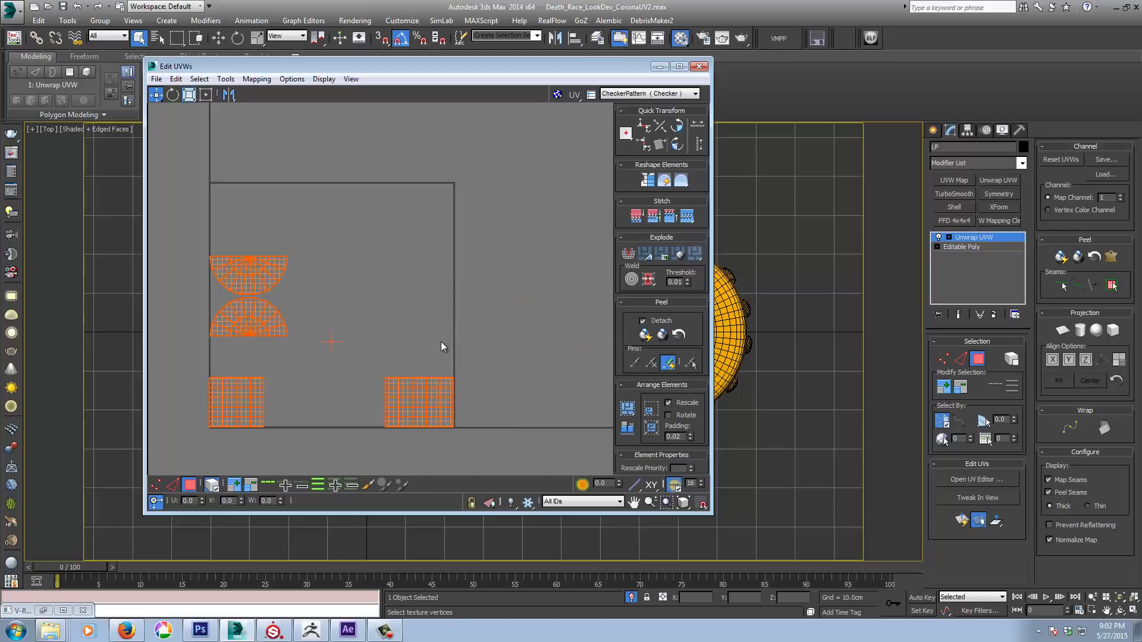
# Step: Collapse the Unwrap UVW into LP's Editable Poly
pyautogui.rightClick(965, 239)
pyautogui.click(1005, 359)
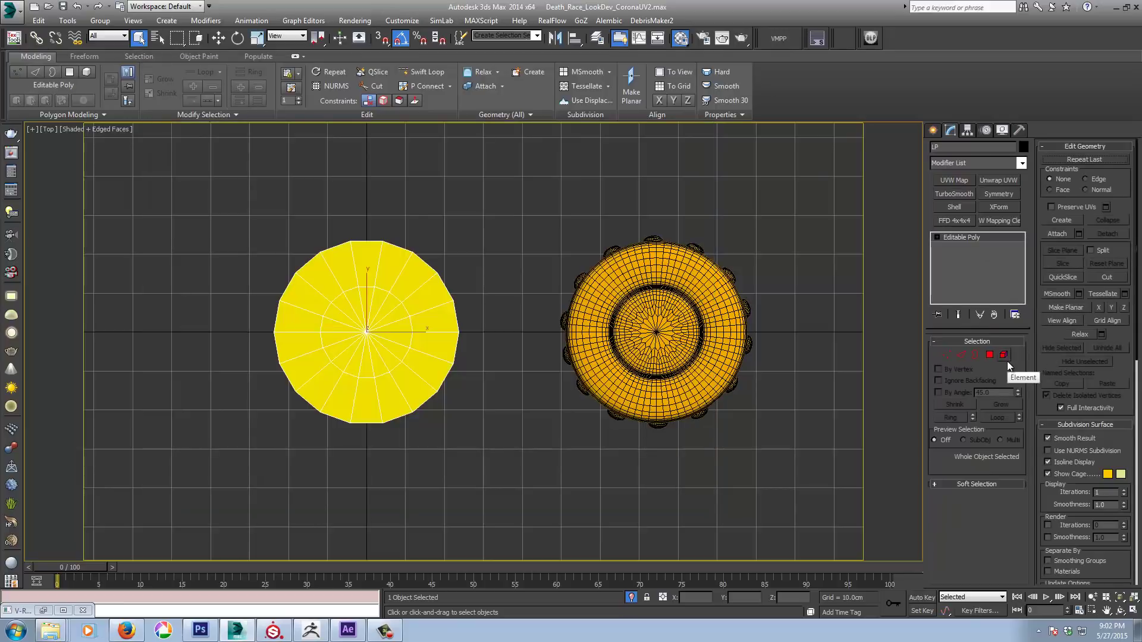
pyautogui.moveTo(524, 379); pyautogui.dragTo(525, 379, button='middle')
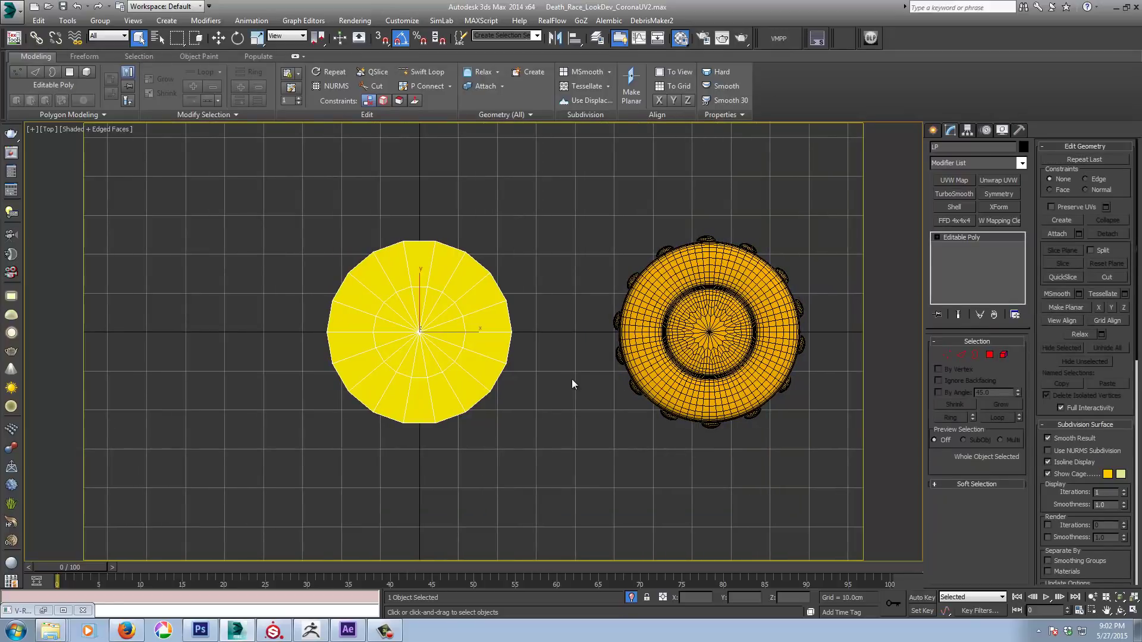
# Step: Export the selected low-poly cylinder, overwriting LP.FBX with the default FBX settings
pyautogui.click(19, 9)
pyautogui.moveTo(46, 203)
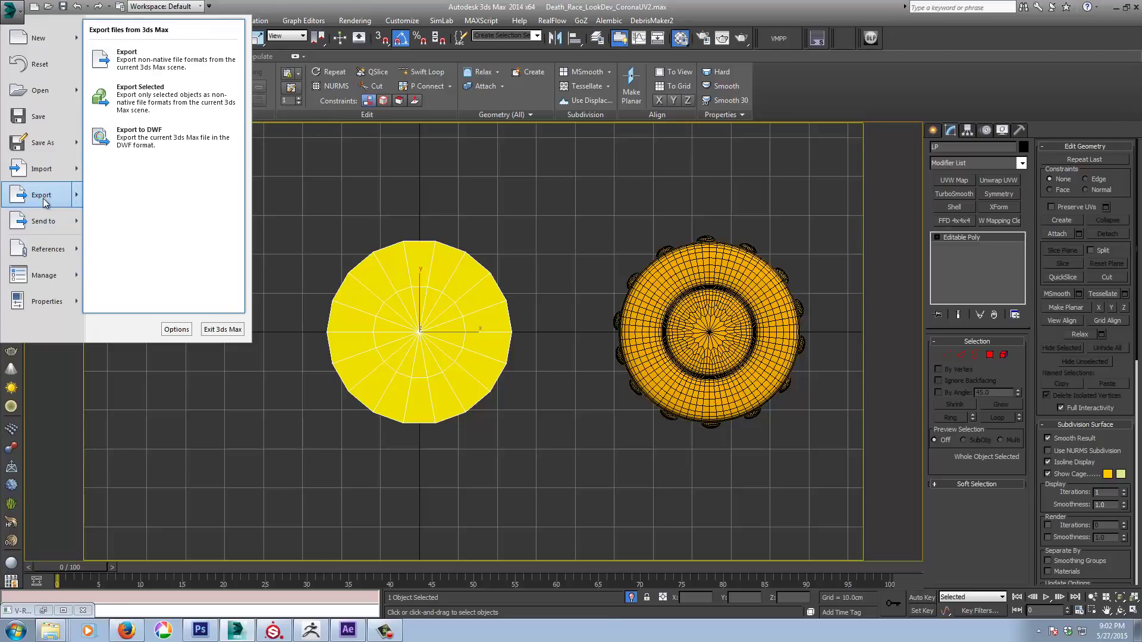
pyautogui.click(139, 95)
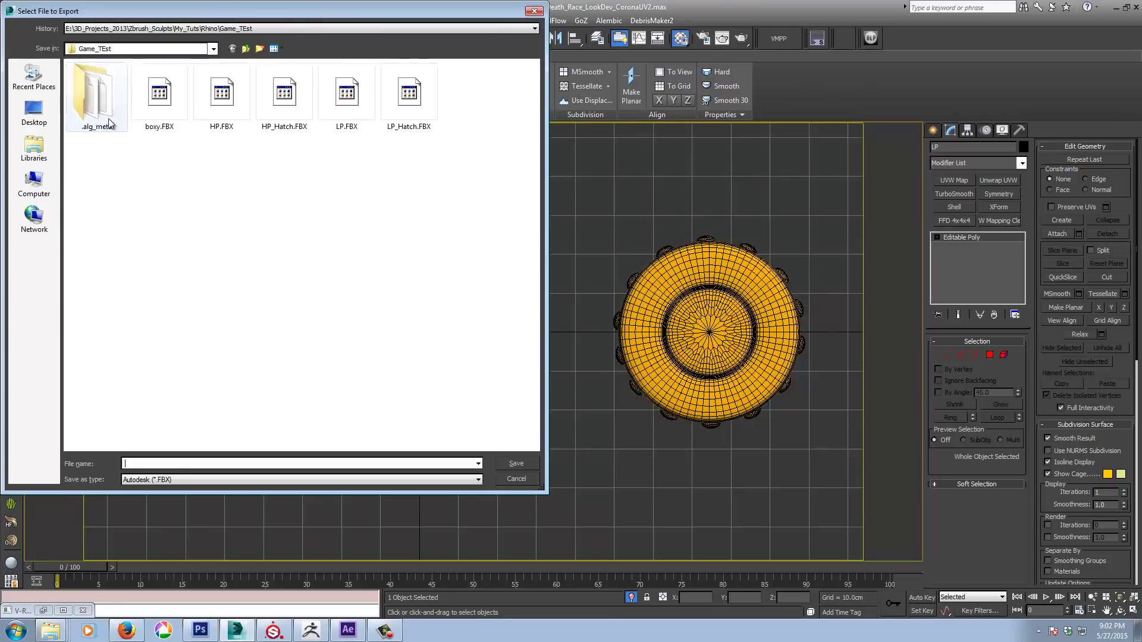
pyautogui.doubleClick(351, 101)
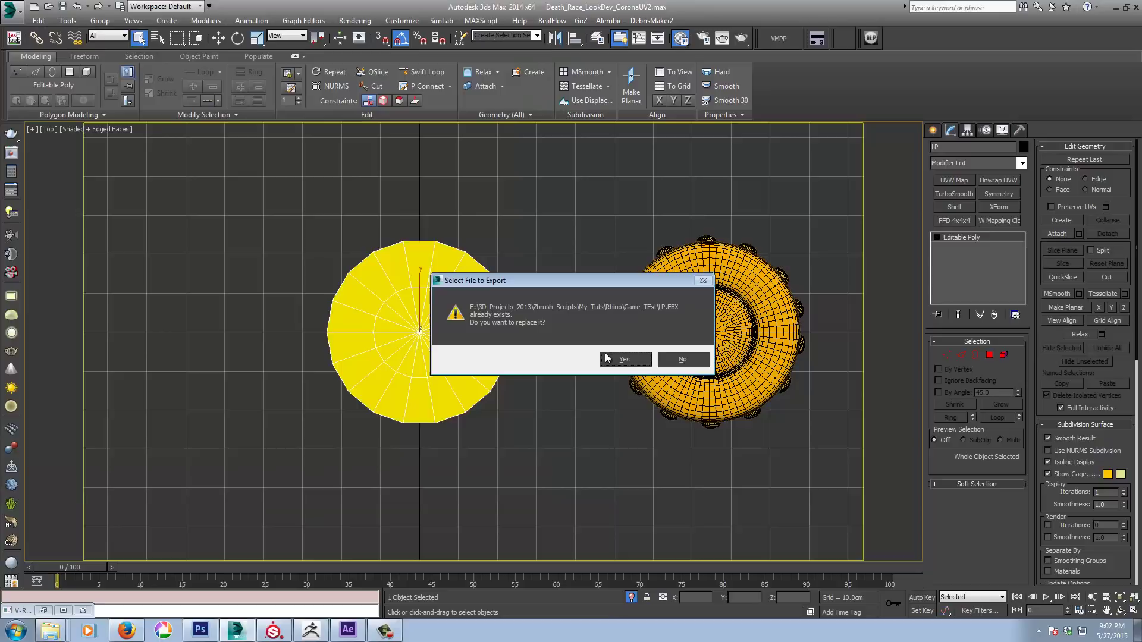
pyautogui.click(605, 357)
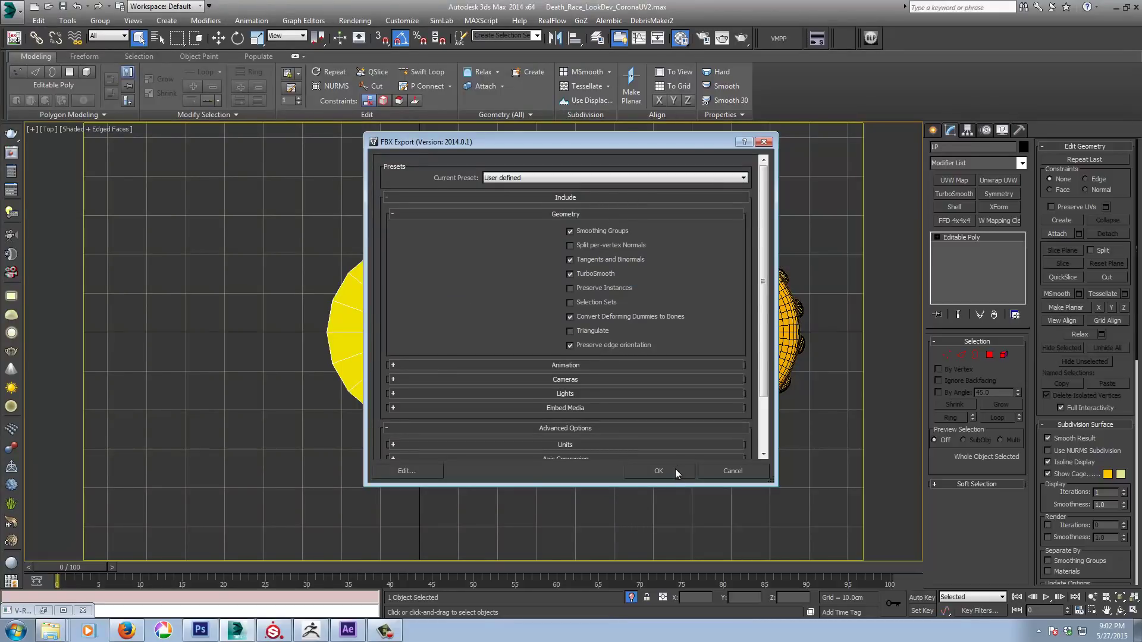
pyautogui.click(658, 470)
pyautogui.click(763, 495)
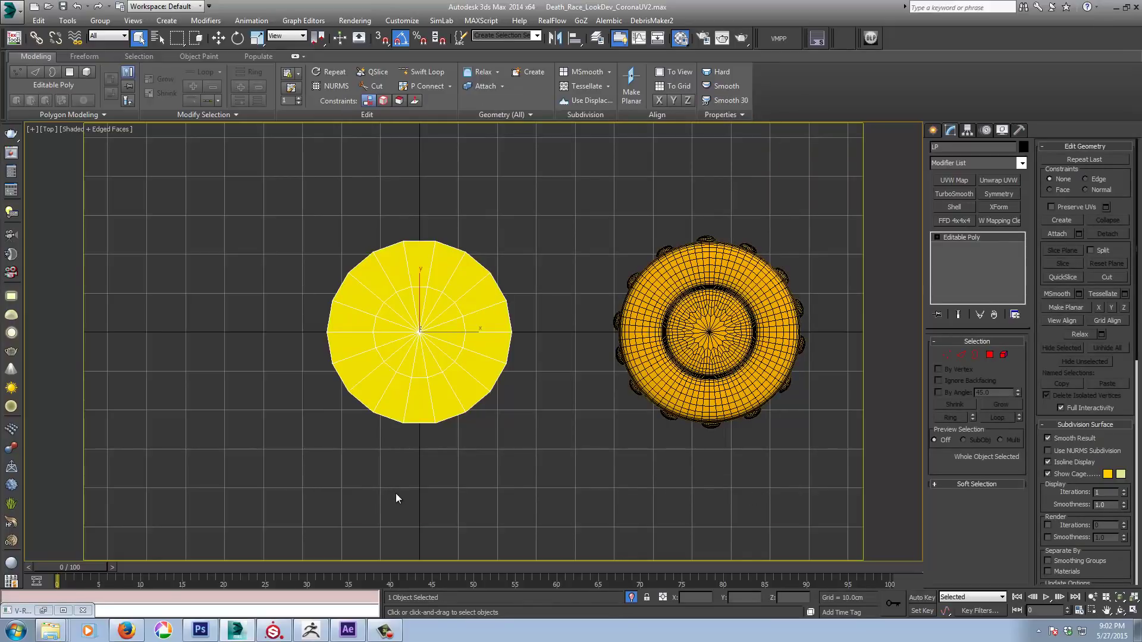
pyautogui.moveTo(492, 369); pyautogui.dragTo(450, 375, button='middle')
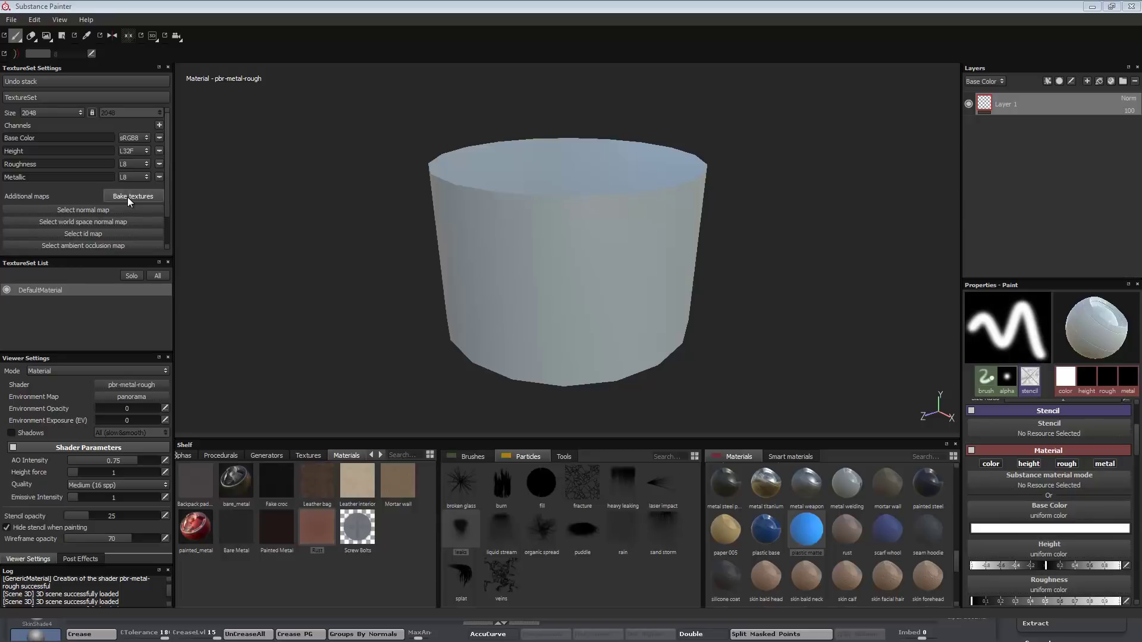
# Step: Scroll the TextureSet Settings panel down and back up
pyautogui.scroll(-2, 170, 231)
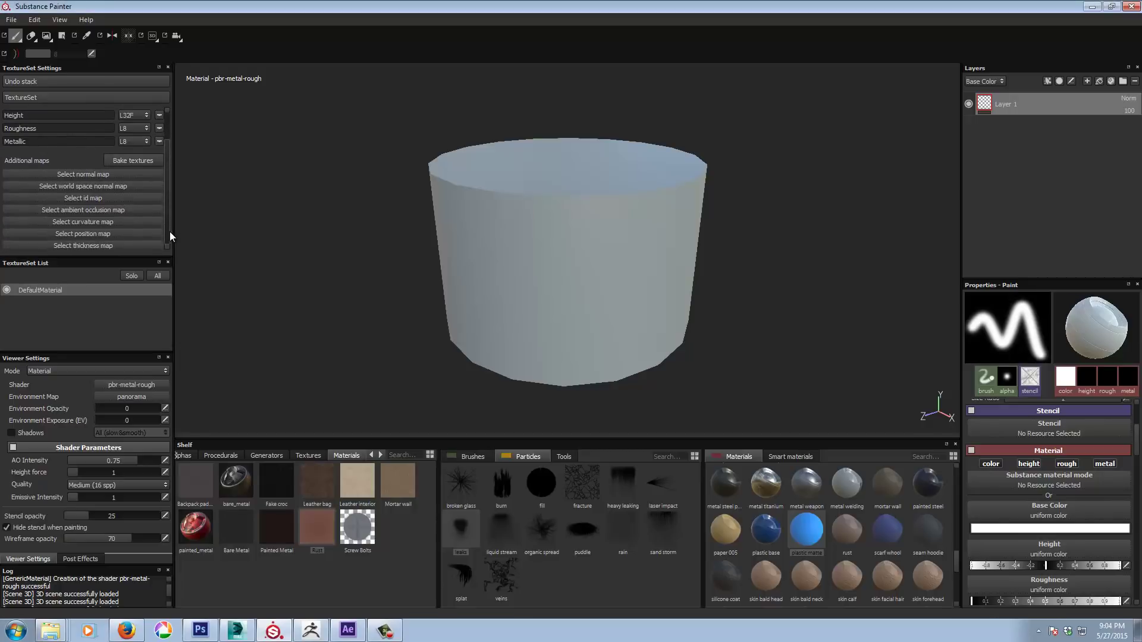
pyautogui.scroll(2, 170, 184)
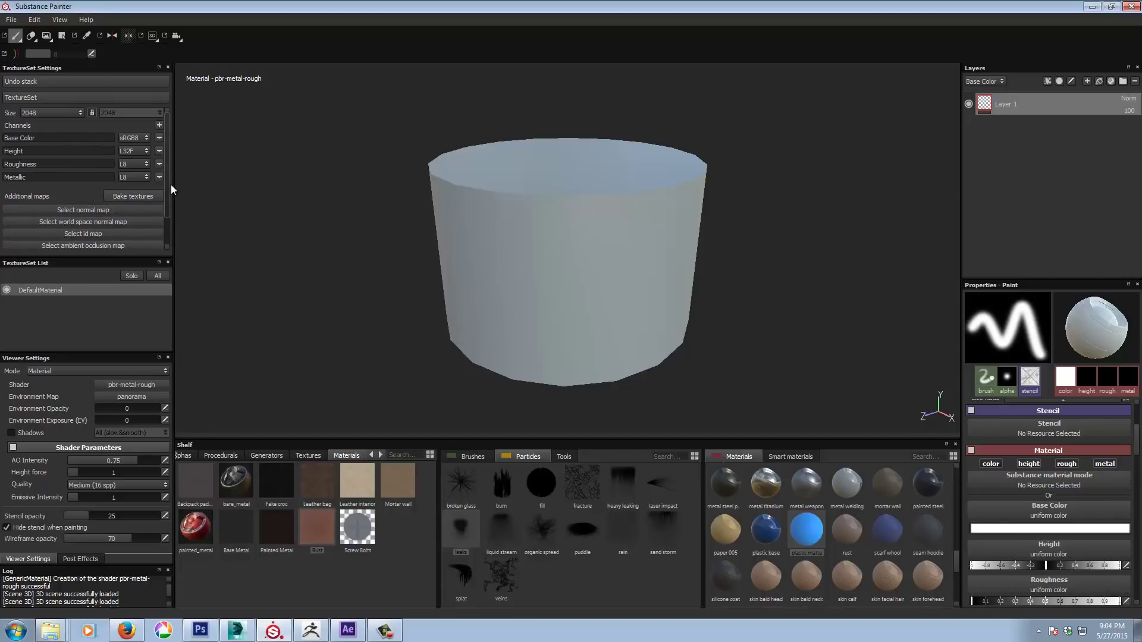
# Step: In Baking, clear all map types, choose 2048x2048 output, and load HP.FBX as the high-poly mesh
pyautogui.click(124, 197)
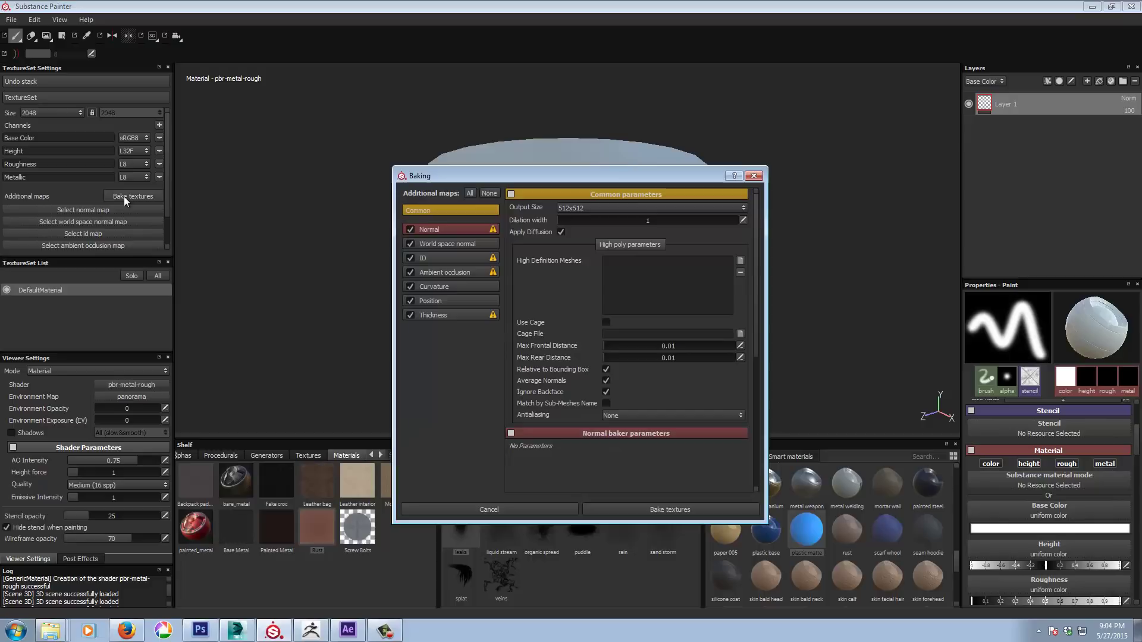
pyautogui.click(488, 194)
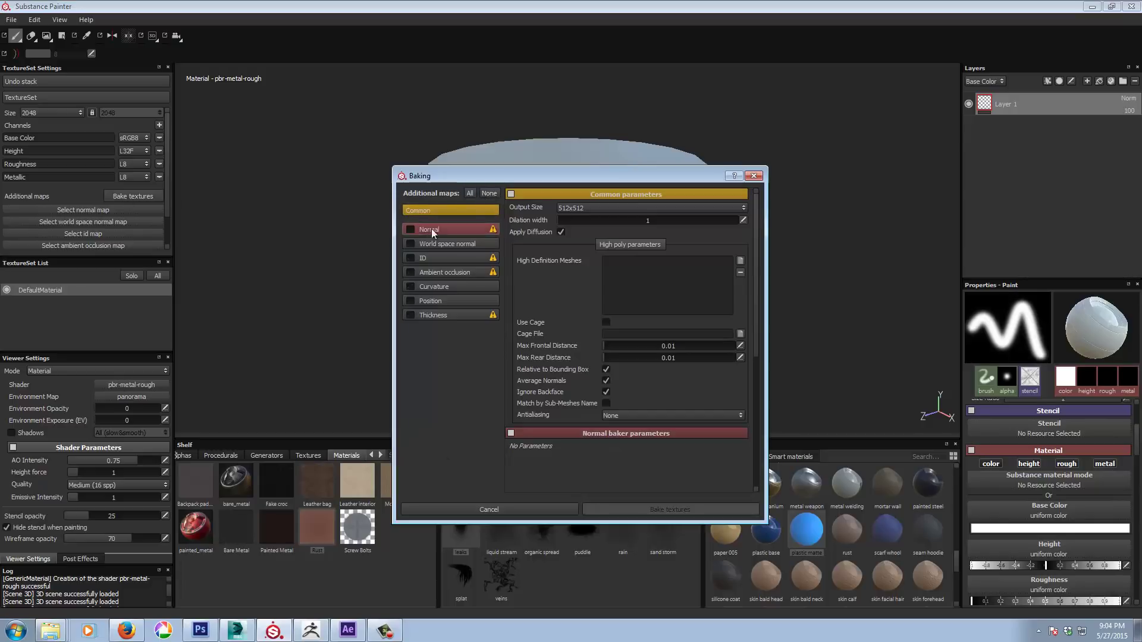
pyautogui.click(594, 206)
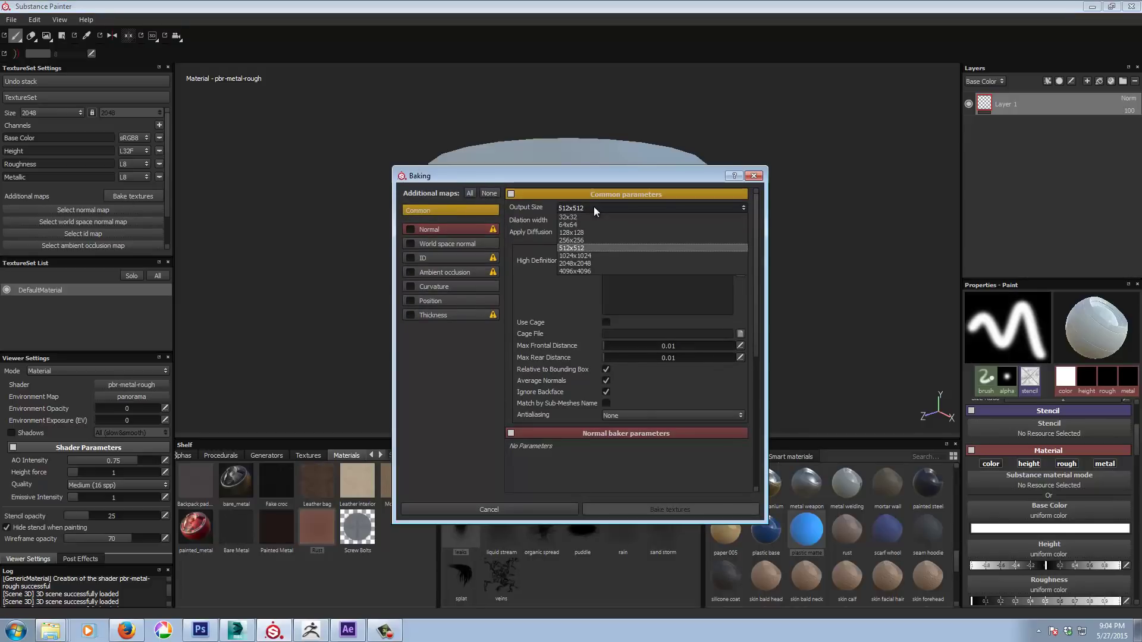
pyautogui.click(595, 263)
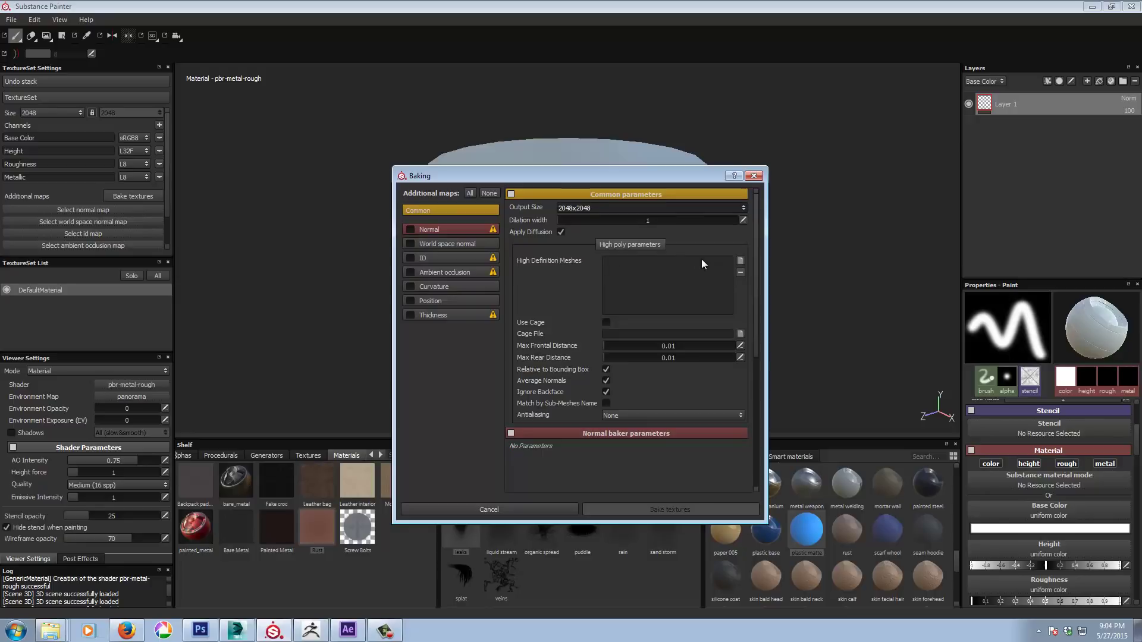
pyautogui.click(739, 261)
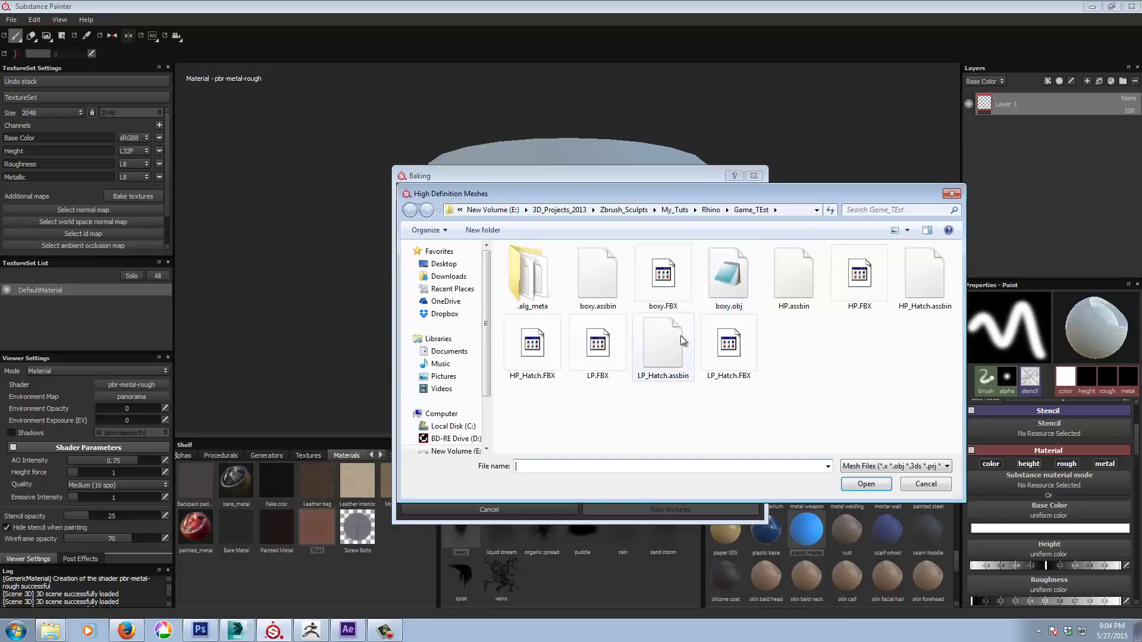
pyautogui.doubleClick(859, 272)
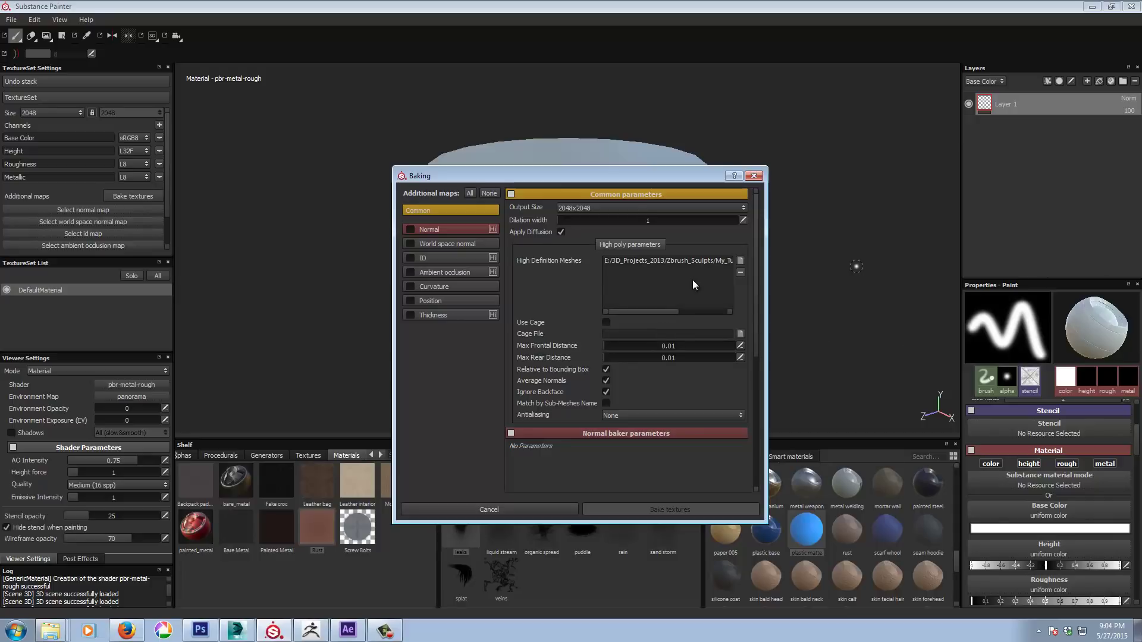
# Step: Bake only the Normal map using Subsampling 2x2 and 0.05 max frontal and rear distances
pyautogui.click(648, 418)
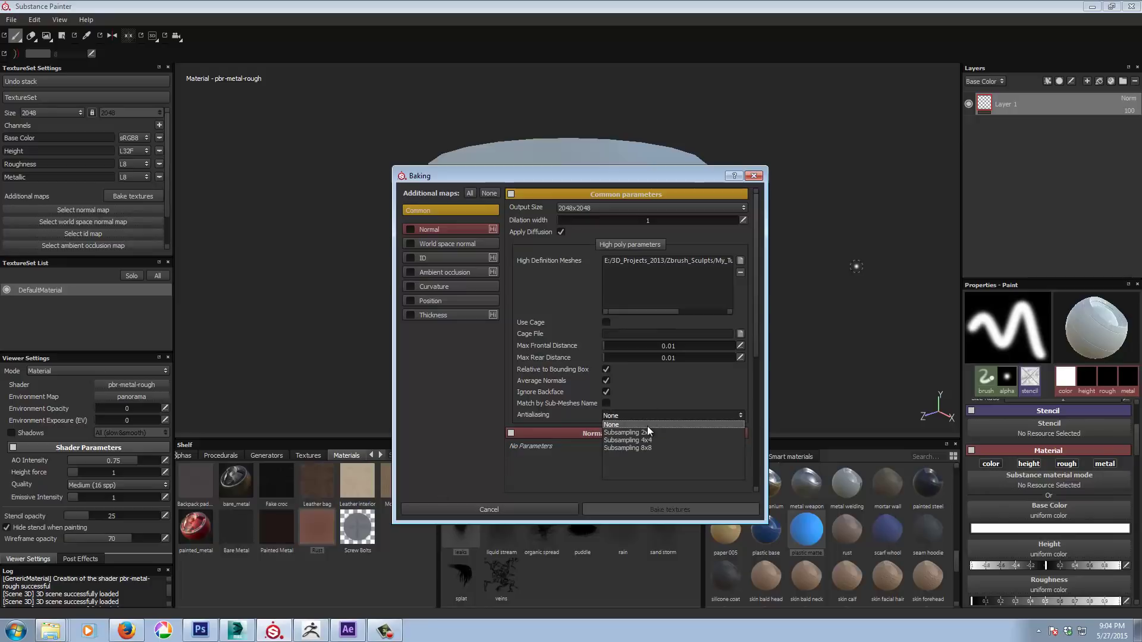
pyautogui.click(649, 433)
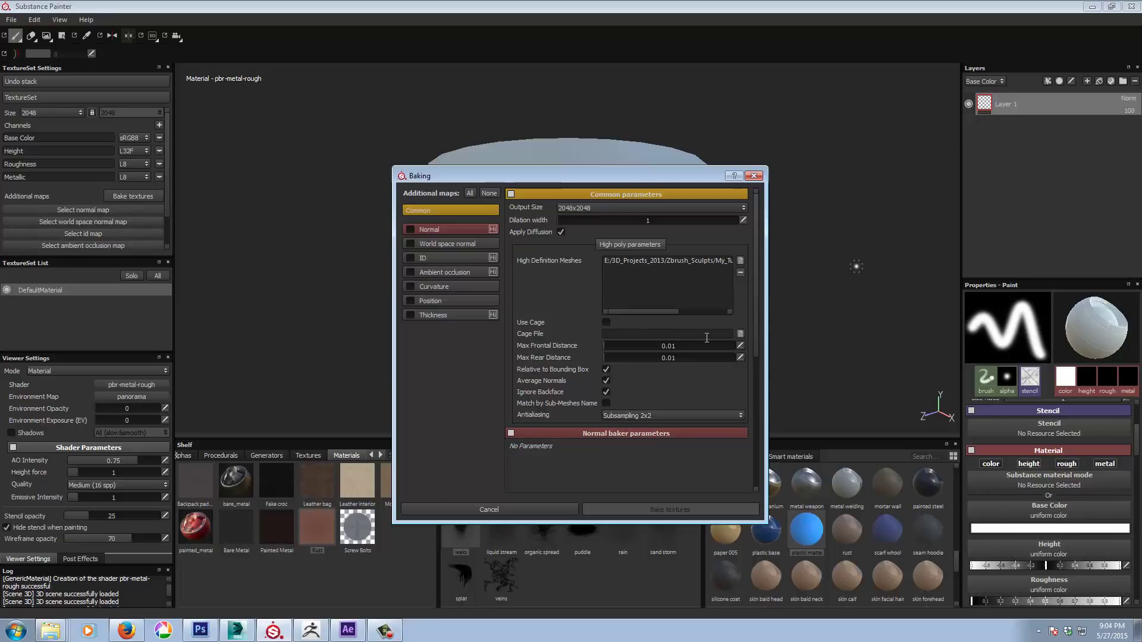
pyautogui.click(741, 345)
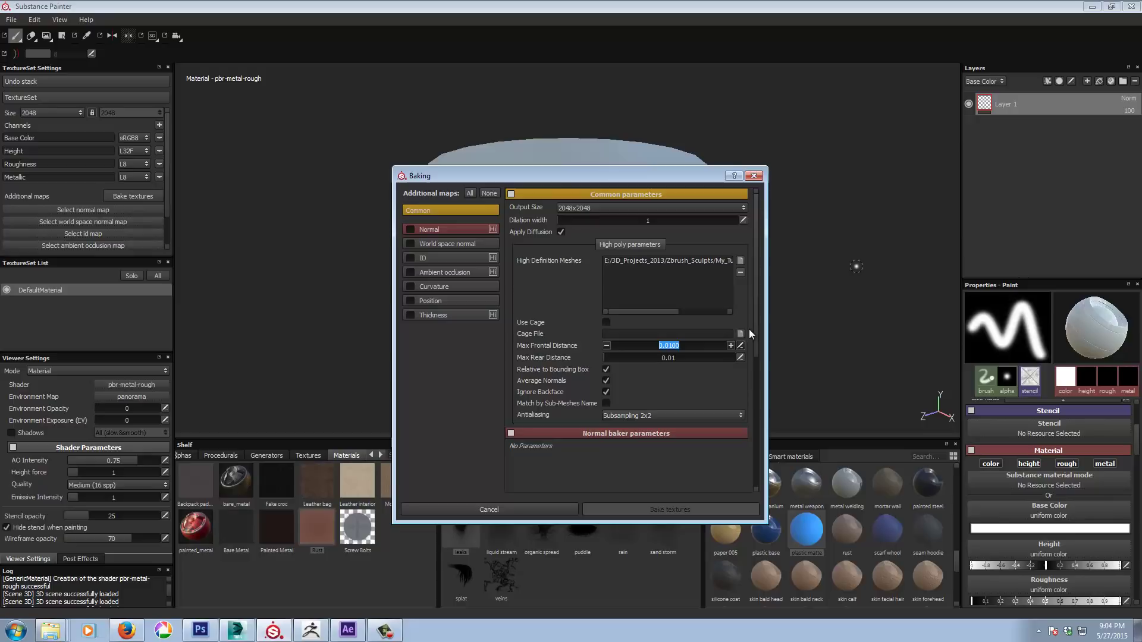
pyautogui.write('.05')
pyautogui.click(741, 358)
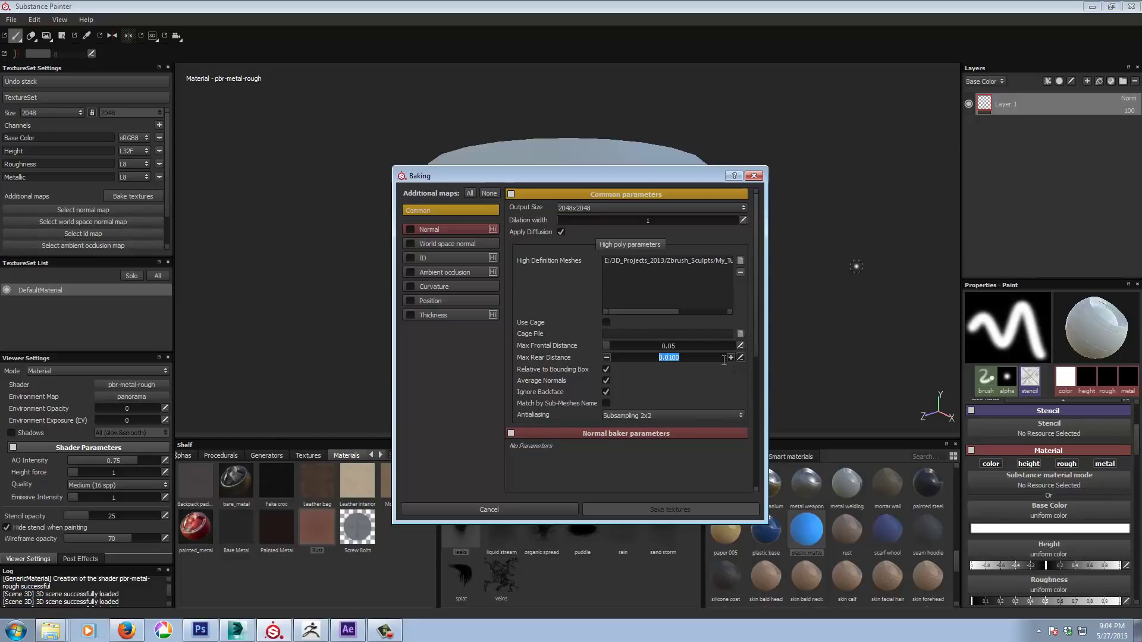
pyautogui.write('.05')
pyautogui.press('Return')
pyautogui.click(410, 229)
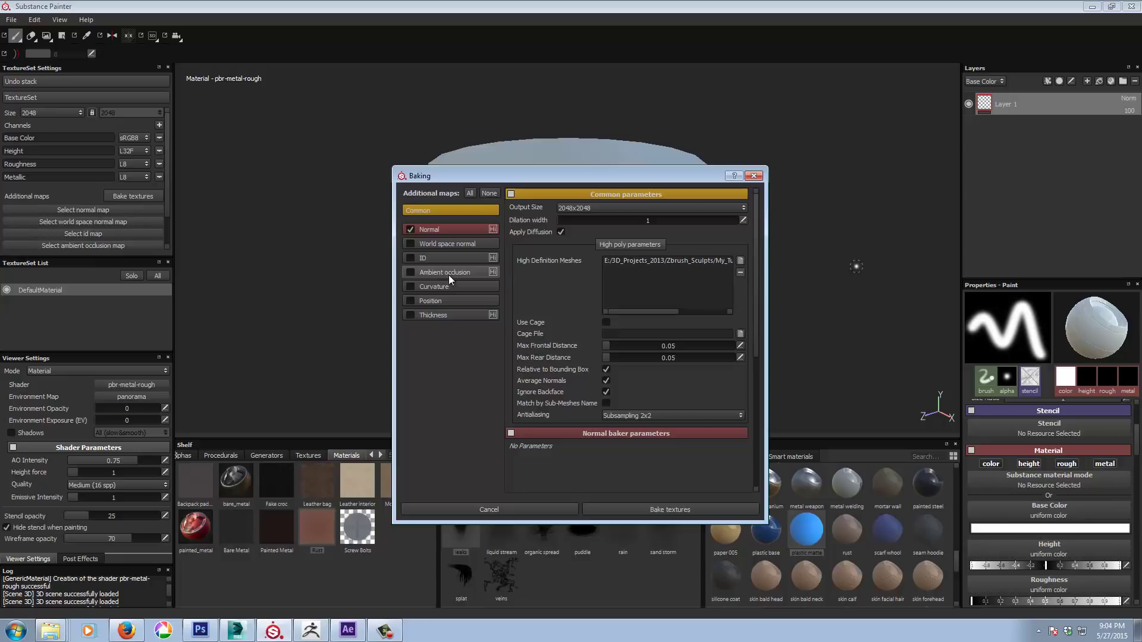
pyautogui.click(663, 509)
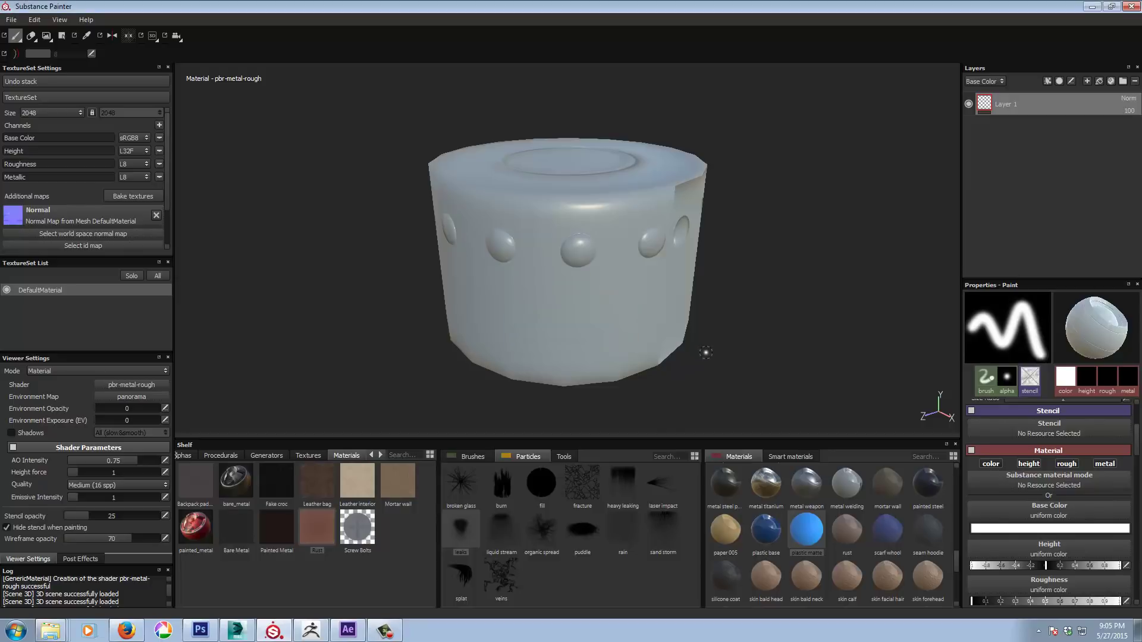
# Step: Orbit the baked cylinder to check its rim details, then return to 3ds Max
pyautogui.moveTo(778, 268)
pyautogui.keyDown('alt'); pyautogui.mouseDown()
pyautogui.moveTo(668, 309)
pyautogui.moveTo(614, 252)
pyautogui.moveTo(476, 192)
pyautogui.mouseUp(); pyautogui.keyUp('alt')
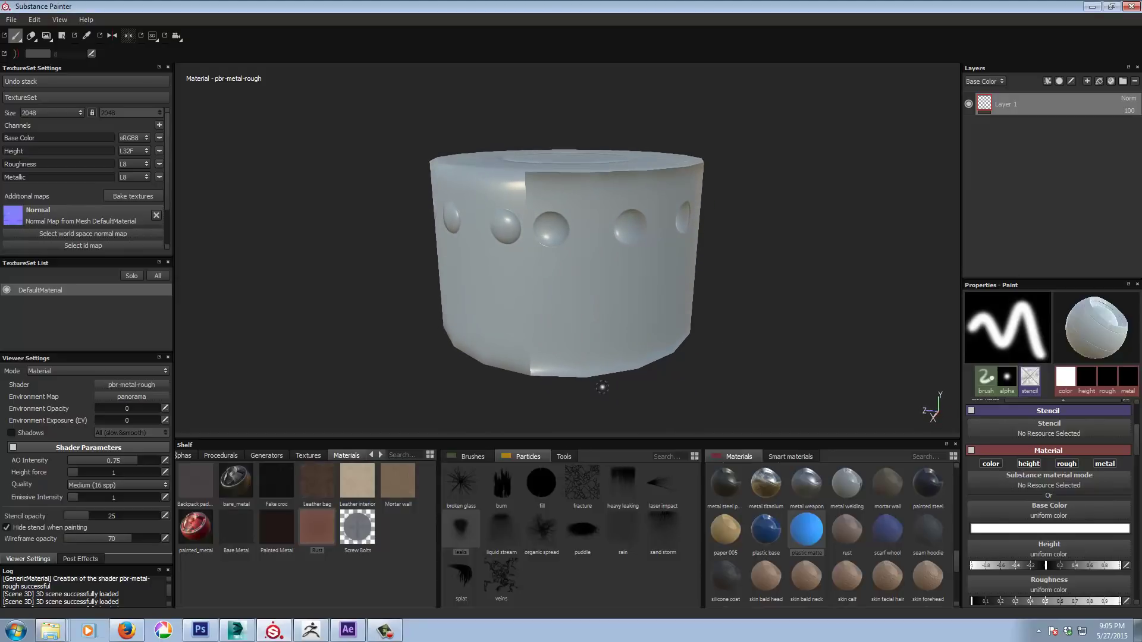
pyautogui.moveTo(777, 375)
pyautogui.keyDown('alt'); pyautogui.mouseDown()
pyautogui.moveTo(665, 334)
pyautogui.moveTo(285, 312)
pyautogui.moveTo(301, 319)
pyautogui.mouseUp(); pyautogui.keyUp('alt')
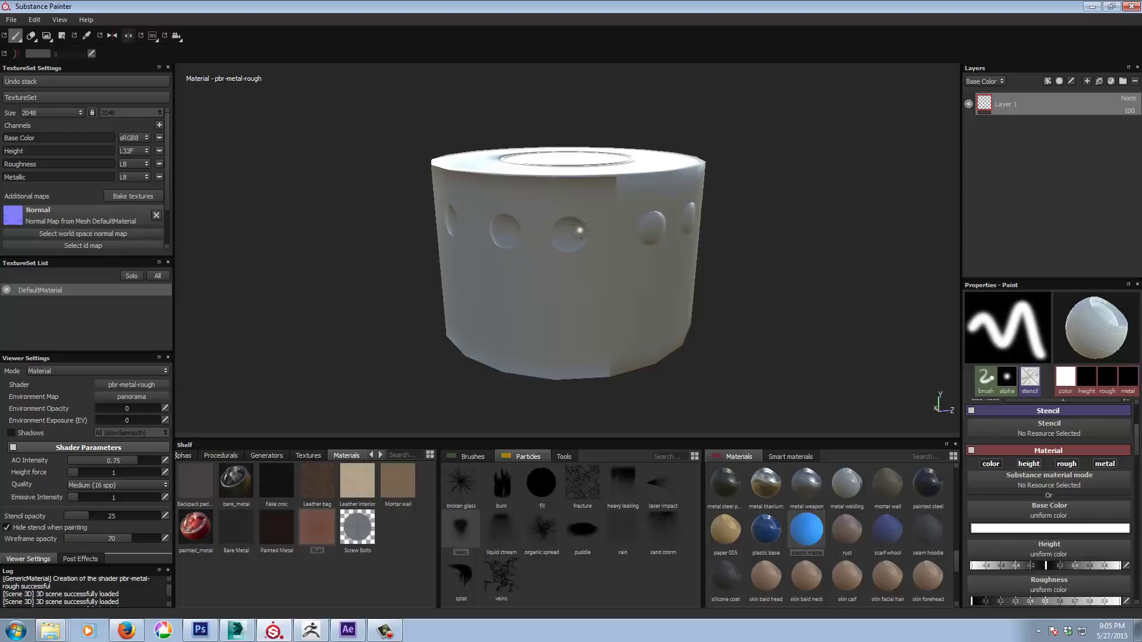
pyautogui.keyDown('alt'); pyautogui.moveTo(719, 372); pyautogui.dragTo(716, 369); pyautogui.keyUp('alt')
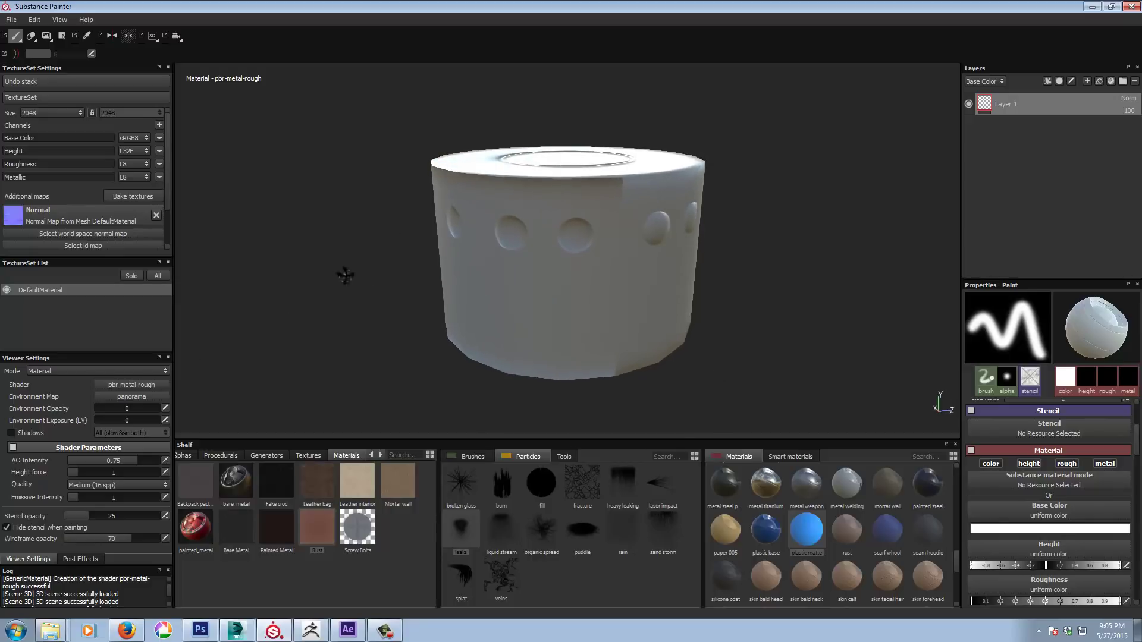
pyautogui.moveTo(343, 272)
pyautogui.keyDown('alt'); pyautogui.mouseDown()
pyautogui.moveTo(892, 280)
pyautogui.moveTo(803, 295)
pyautogui.moveTo(819, 247)
pyautogui.mouseUp(); pyautogui.keyUp('alt')
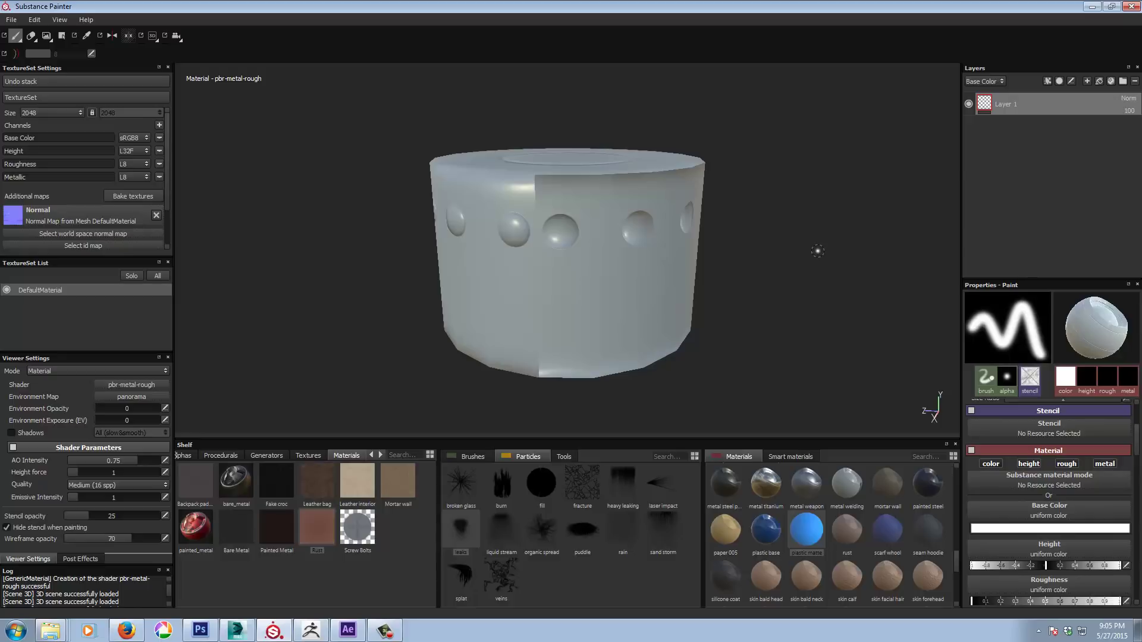
pyautogui.click(237, 631)
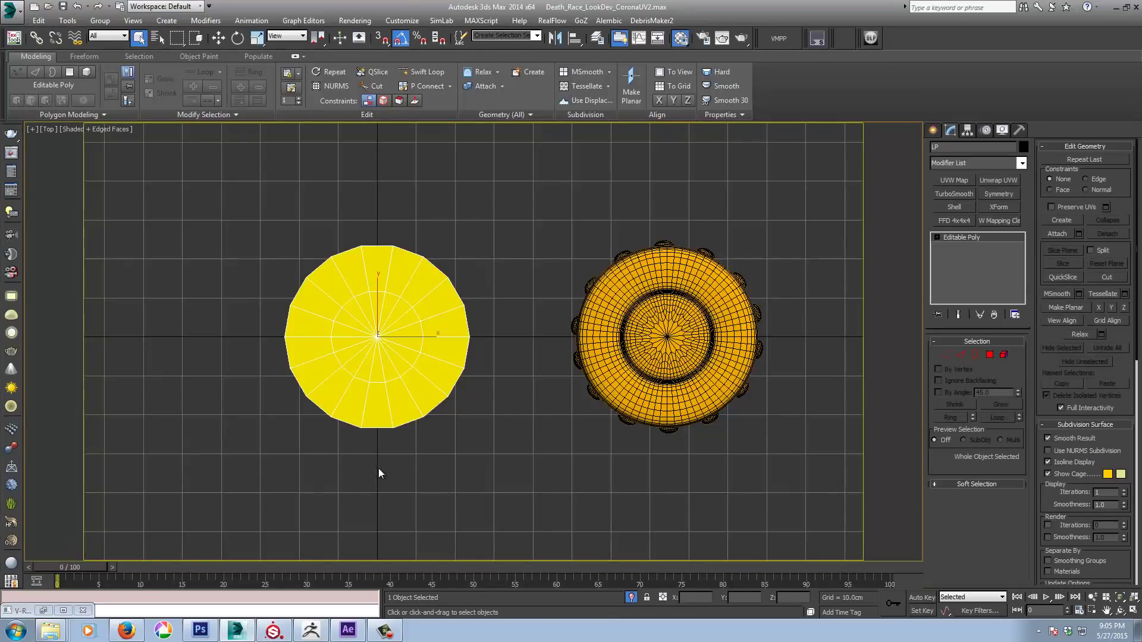
# Step: Add Unwrap UVW to the low-poly disc and select the lower half of its faces
pyautogui.moveTo(406, 479); pyautogui.dragTo(440, 474, button='middle')
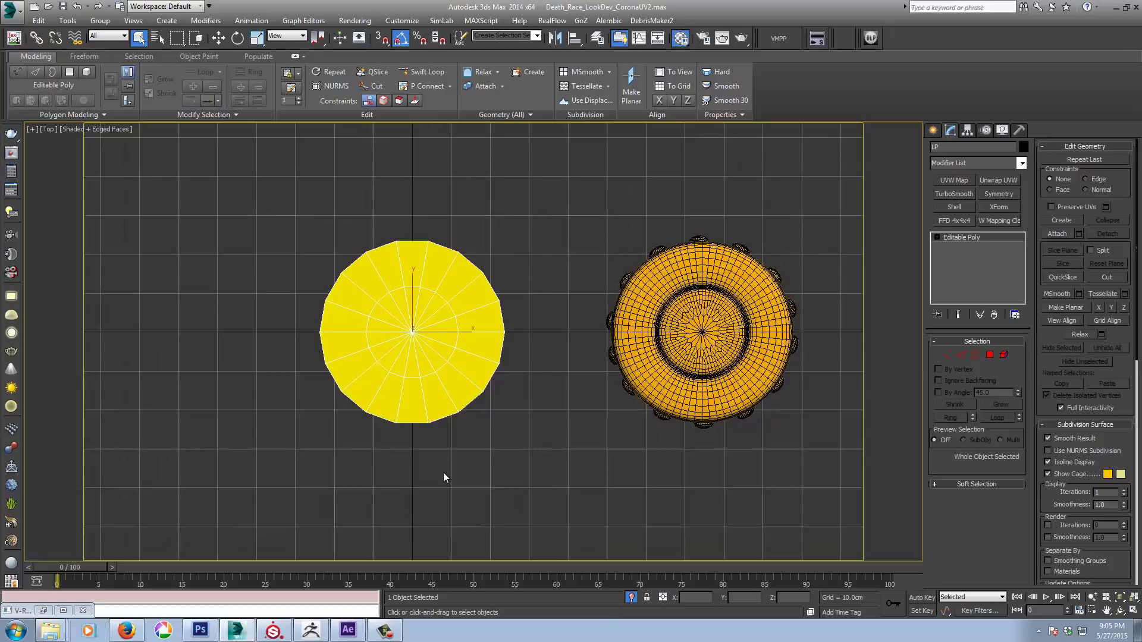
pyautogui.click(999, 181)
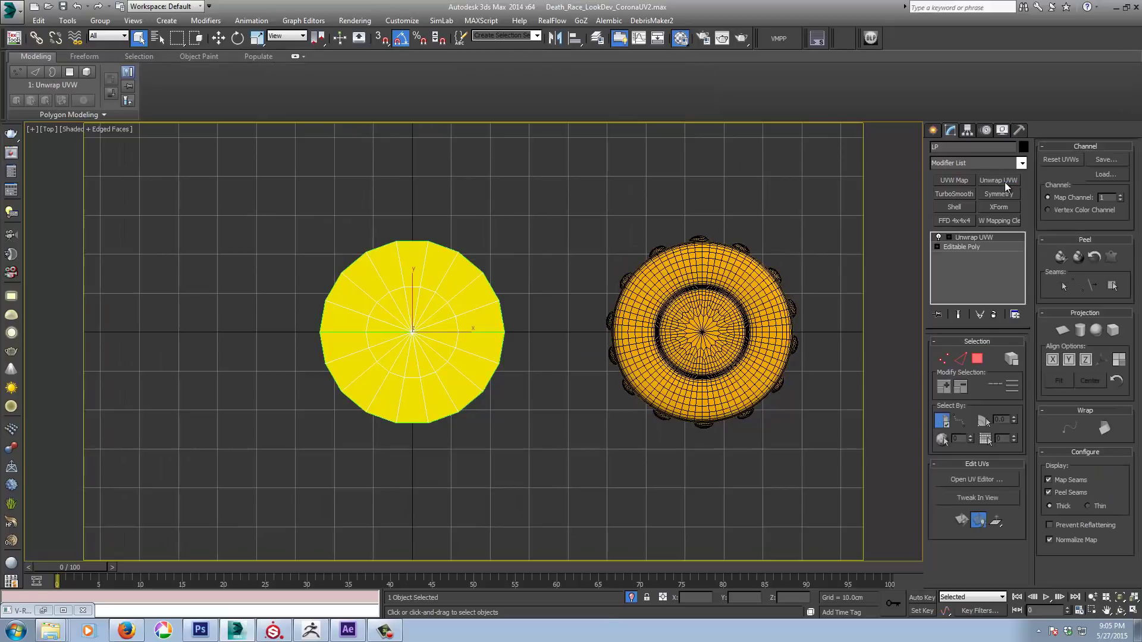
pyautogui.click(978, 480)
pyautogui.press('3')
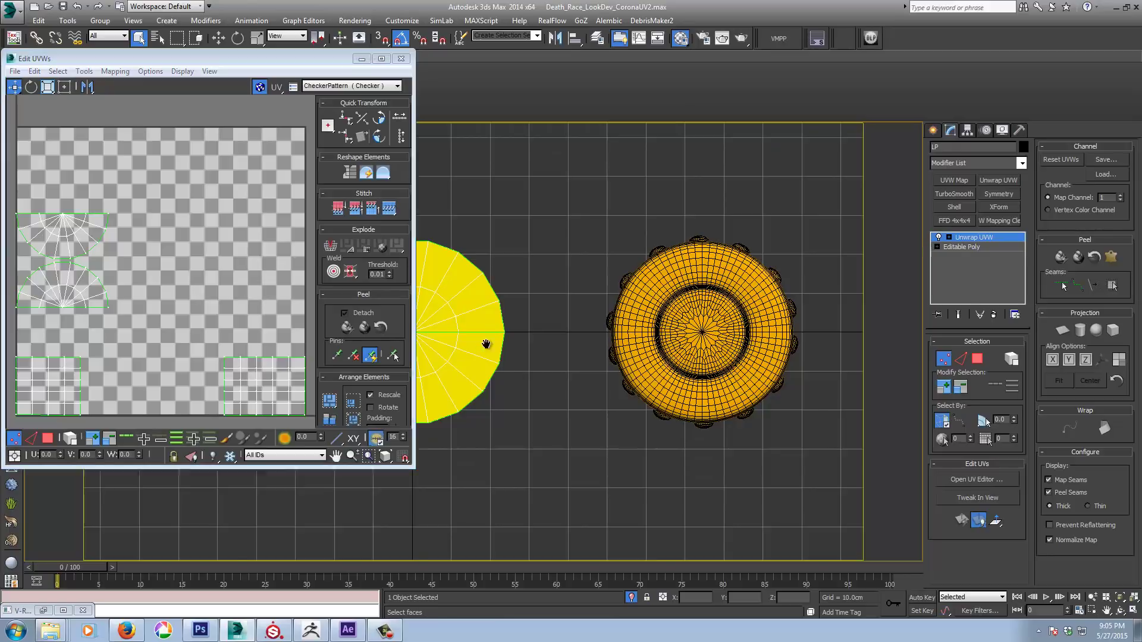
pyautogui.moveTo(485, 339); pyautogui.dragTo(786, 371, button='middle')
pyautogui.click(978, 359)
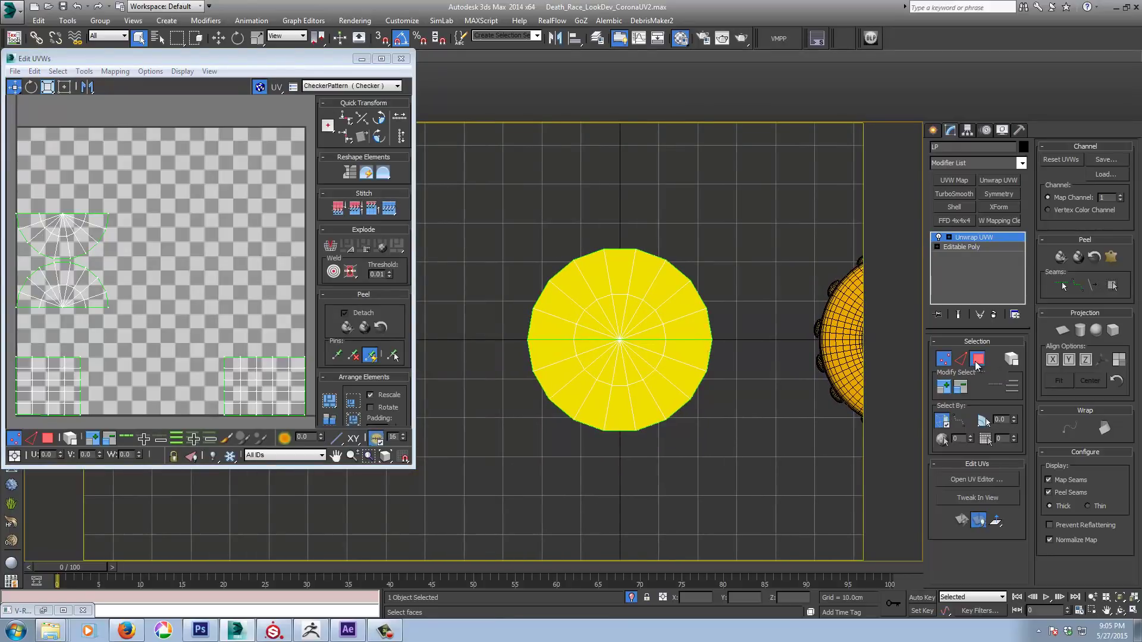
pyautogui.moveTo(726, 347); pyautogui.dragTo(515, 480)
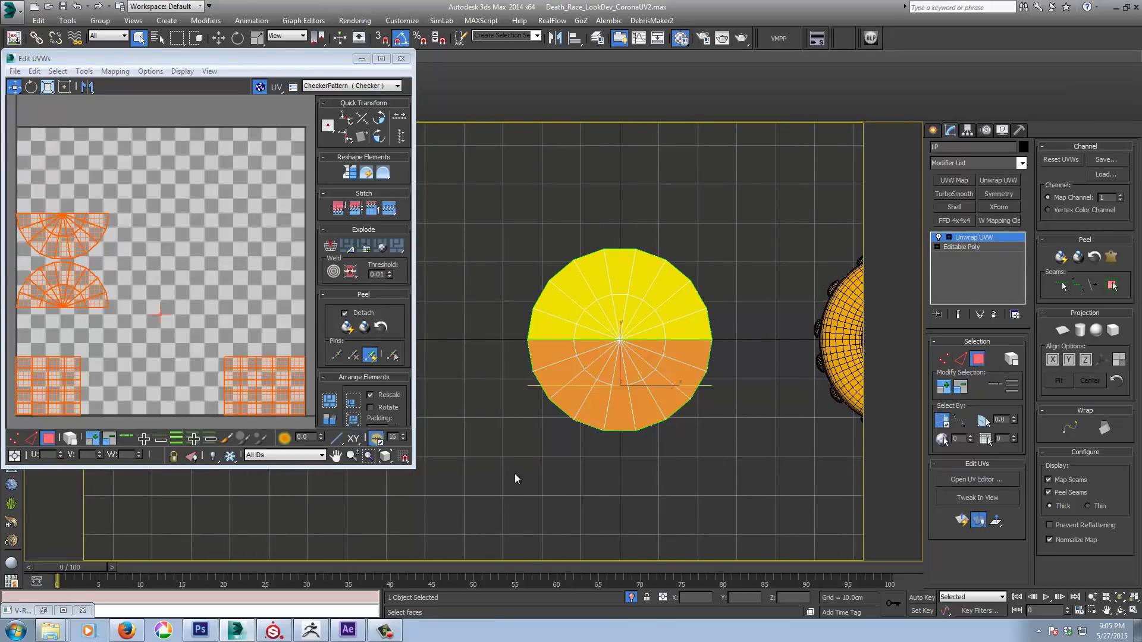
# Step: Switch the UV editor coordinates to Offset mode, then collapse the unwrap into Editable Poly
pyautogui.click(46, 455)
pyautogui.click(15, 455)
pyautogui.click(211, 308)
pyautogui.scroll(-3, 175, 295)
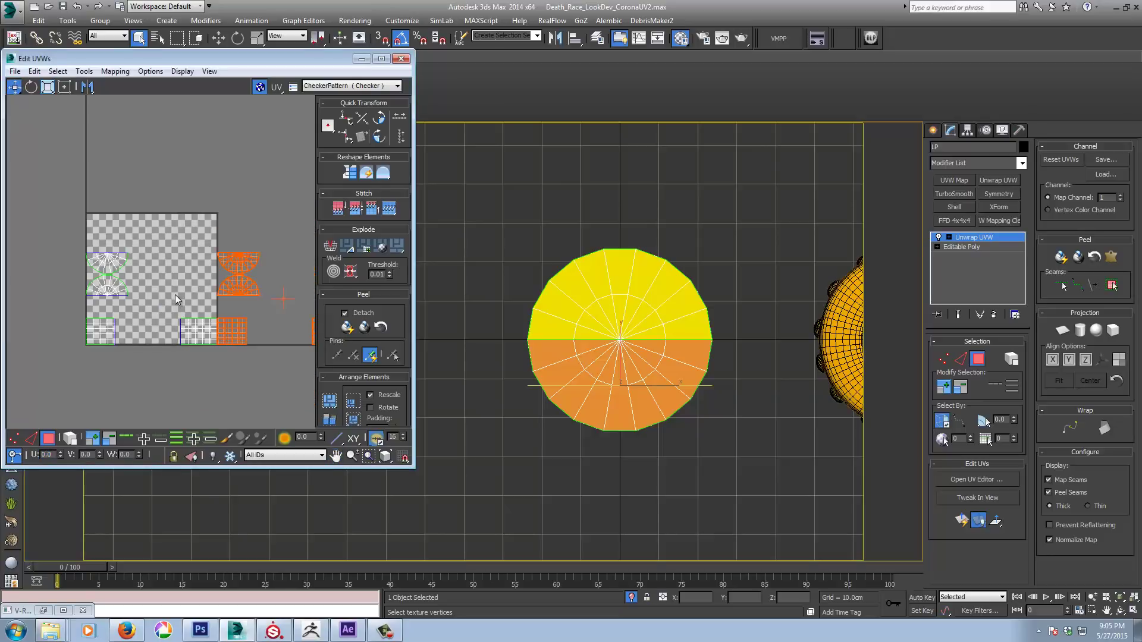
pyautogui.rightClick(980, 238)
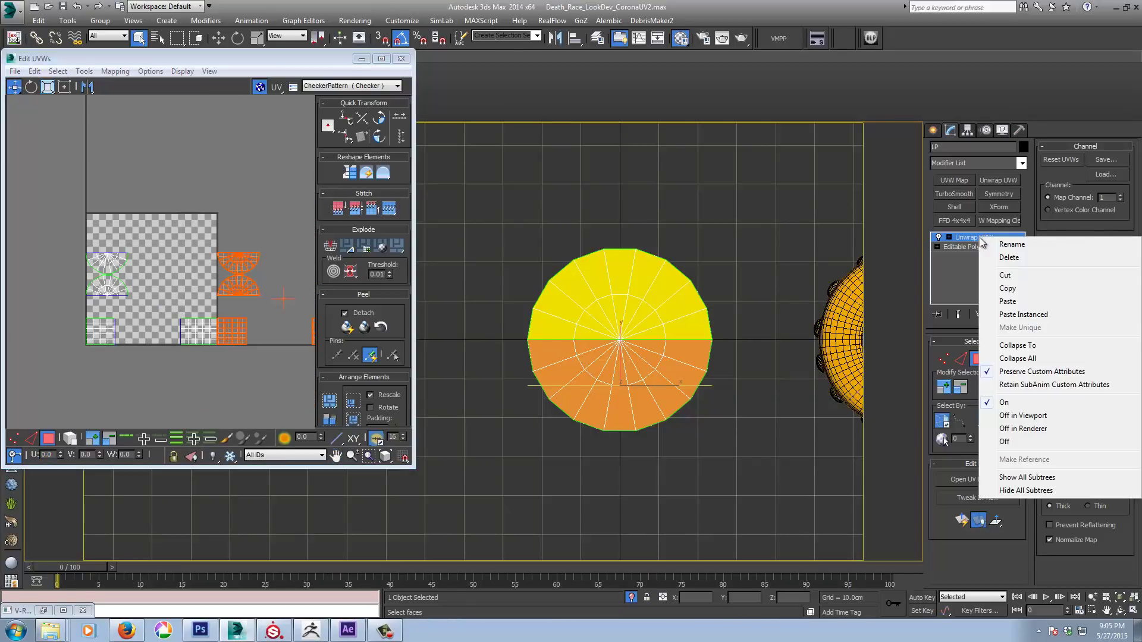
pyautogui.click(1016, 358)
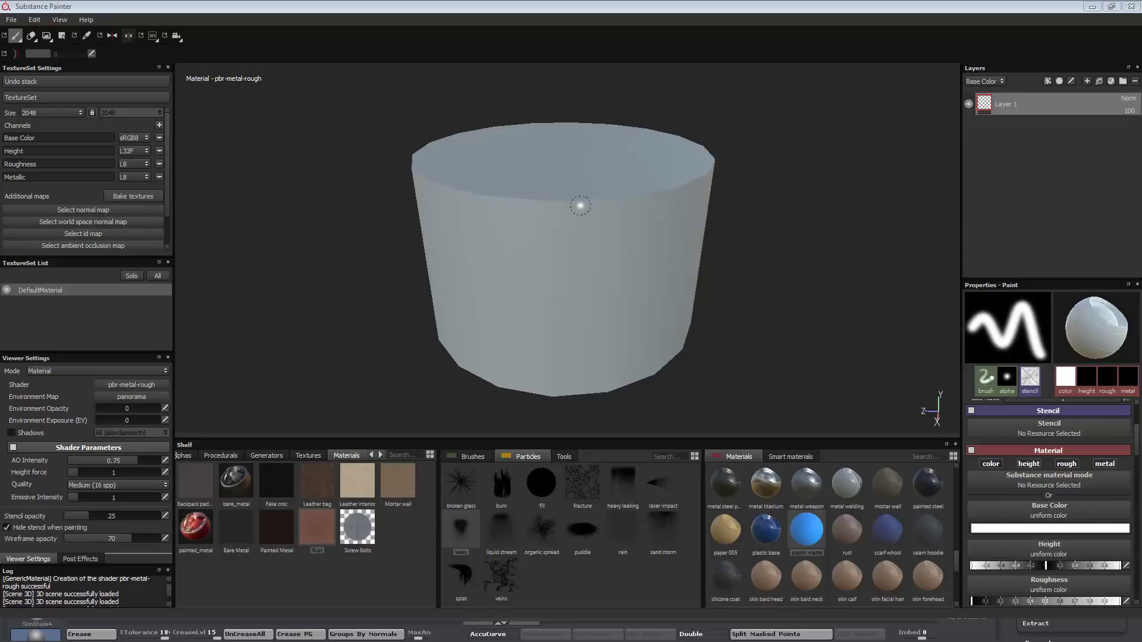
# Step: Inspect the cylinder's UV layout in the 3D/2D viewer, then return to 3D only
pyautogui.click(151, 37)
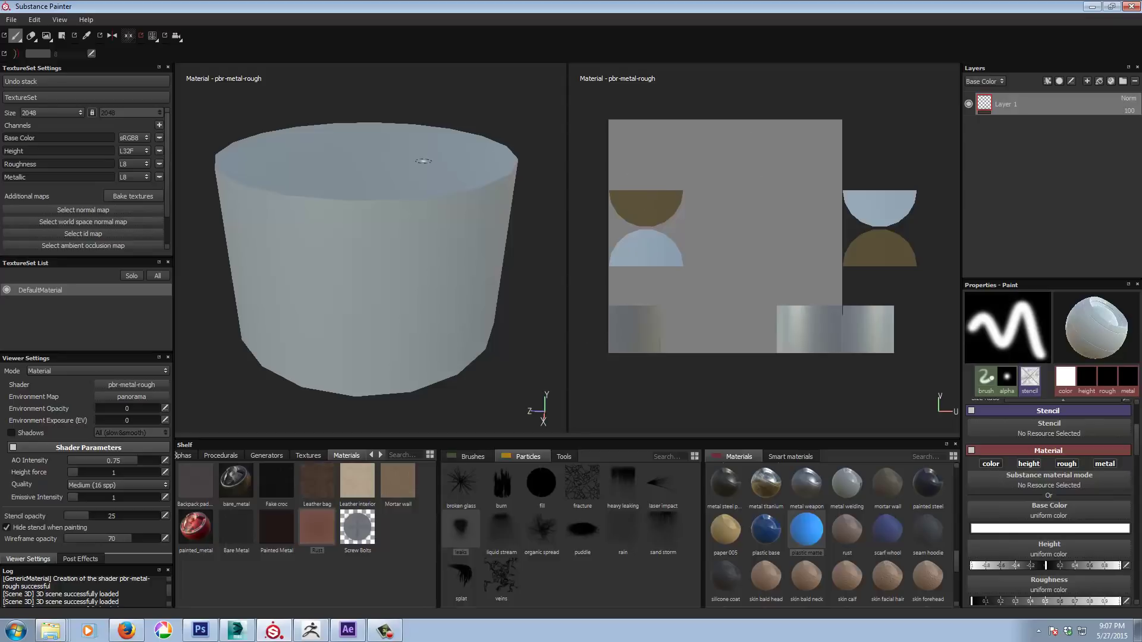
pyautogui.click(153, 36)
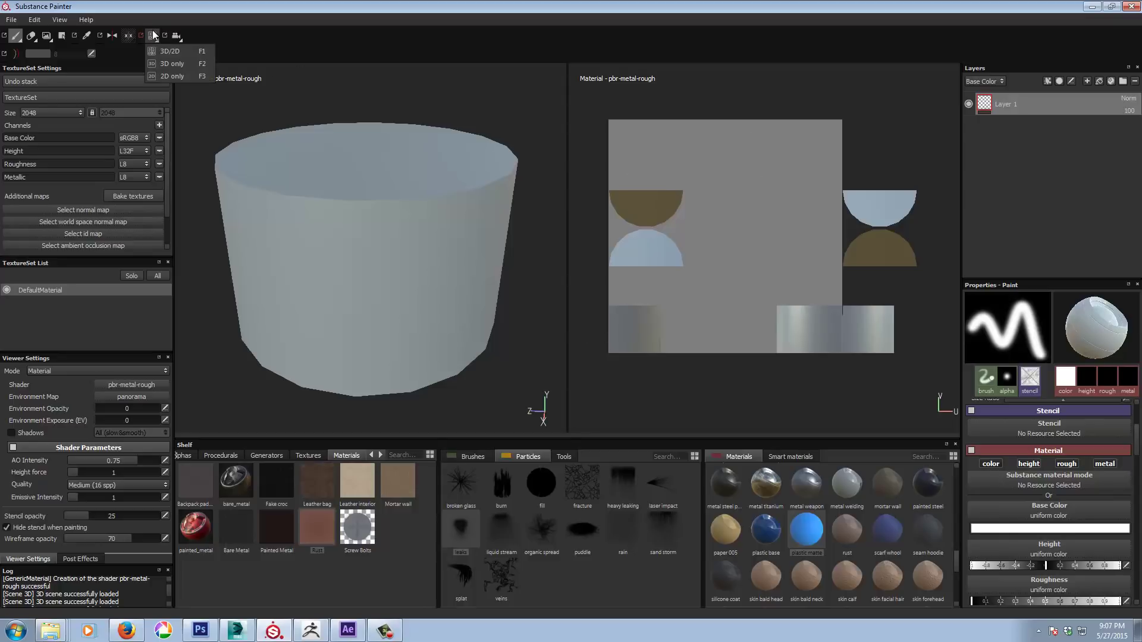
pyautogui.click(165, 63)
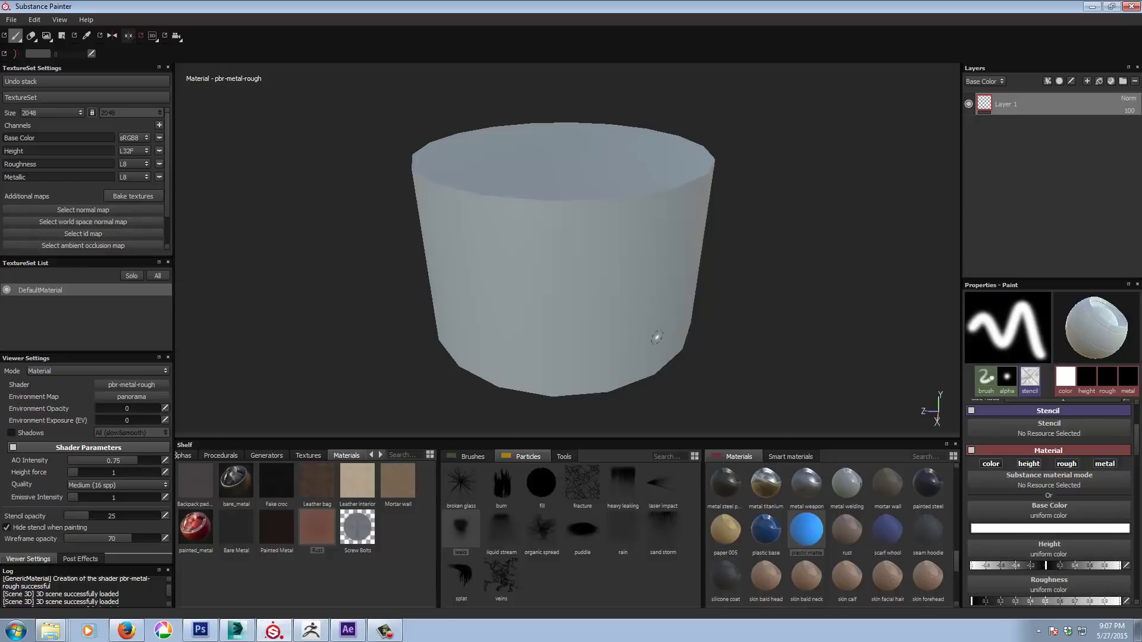
# Step: Back in 3ds Max, add Unwrap UVW to the low-poly cylinder and open the UV editor
pyautogui.click(236, 630)
pyautogui.moveTo(467, 468); pyautogui.dragTo(452, 474, button='middle')
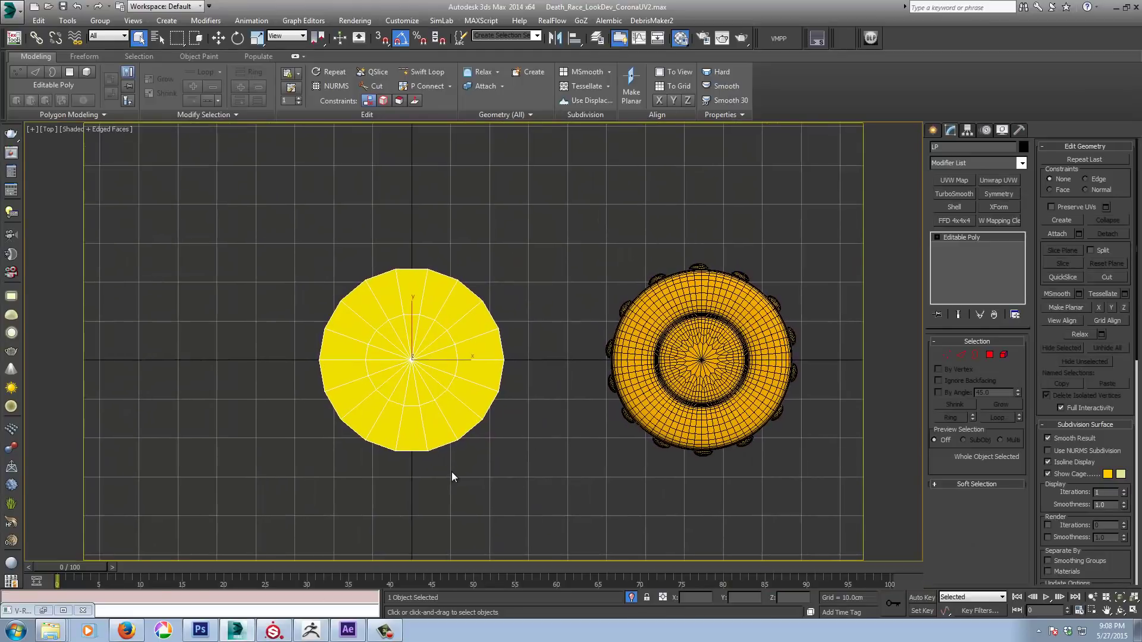
pyautogui.scroll(-3, 452, 474)
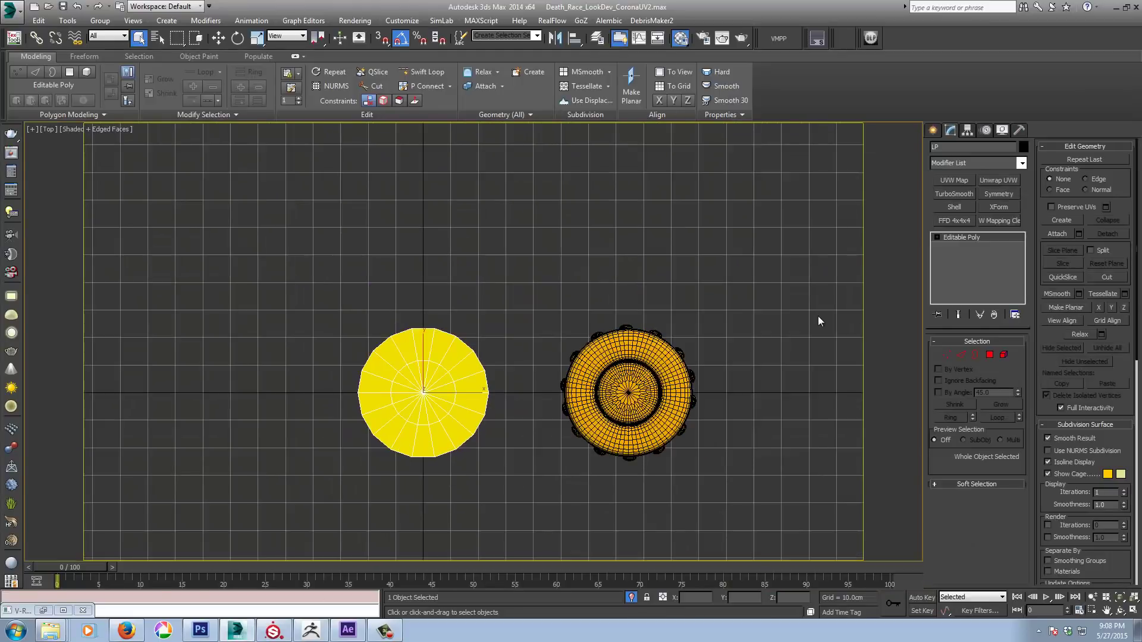
pyautogui.click(1002, 182)
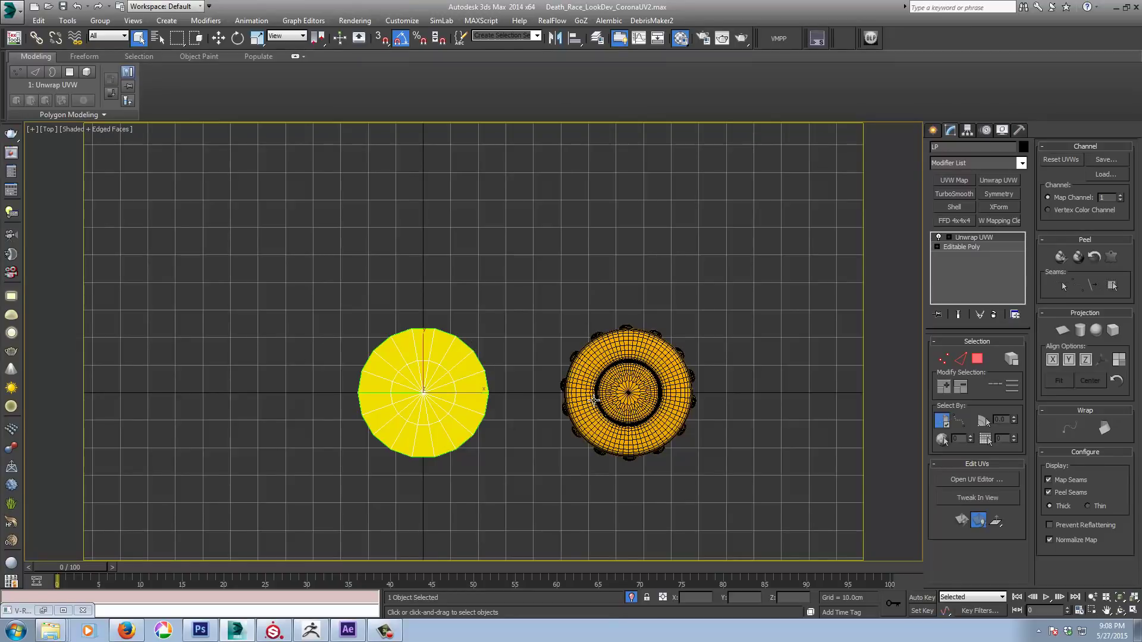
pyautogui.click(980, 479)
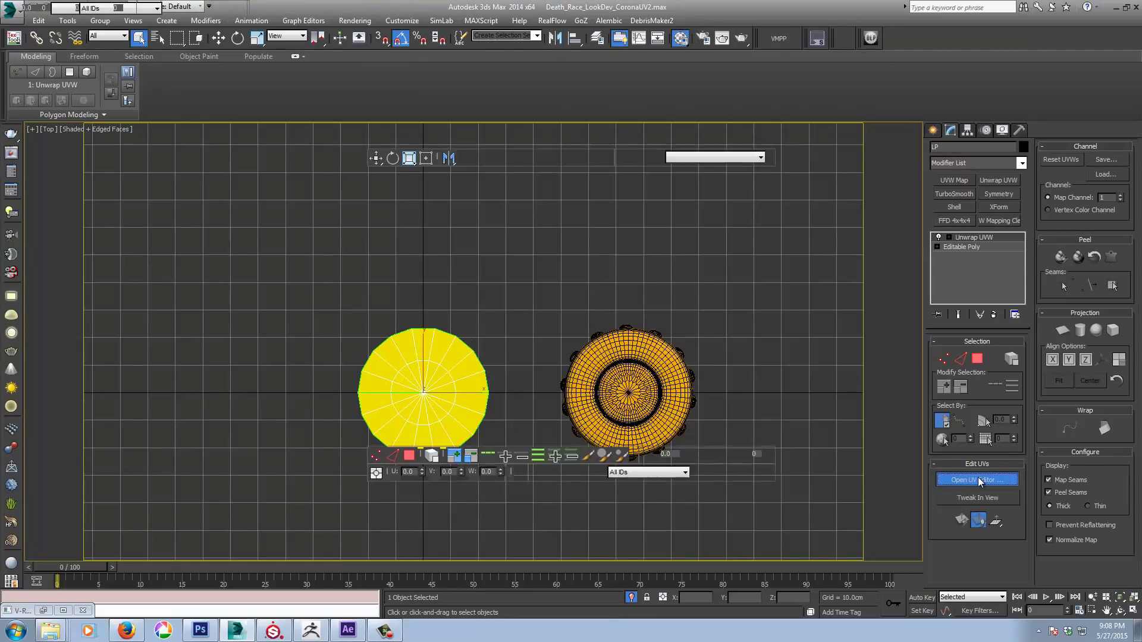
pyautogui.moveTo(138, 261); pyautogui.dragTo(98, 262, button='middle')
# Step: Select the cylinder's inverted UV polygons in polygon mode with Select Inverted Polygons
pyautogui.click(49, 439)
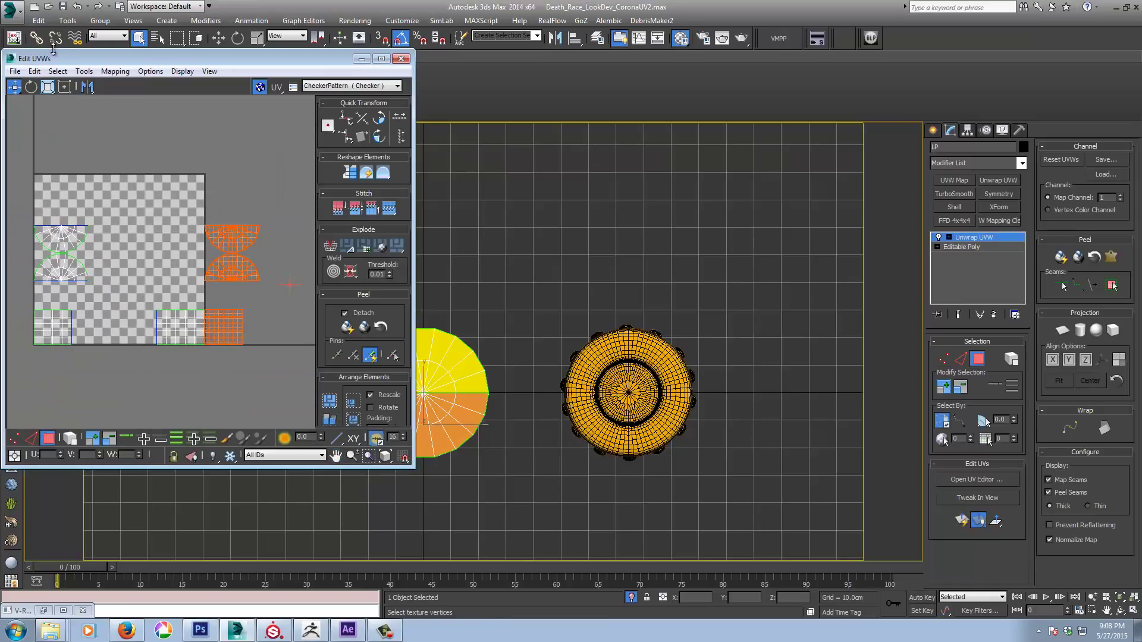
pyautogui.click(57, 71)
pyautogui.click(102, 169)
pyautogui.scroll(-3, 101, 172)
pyautogui.click(145, 179)
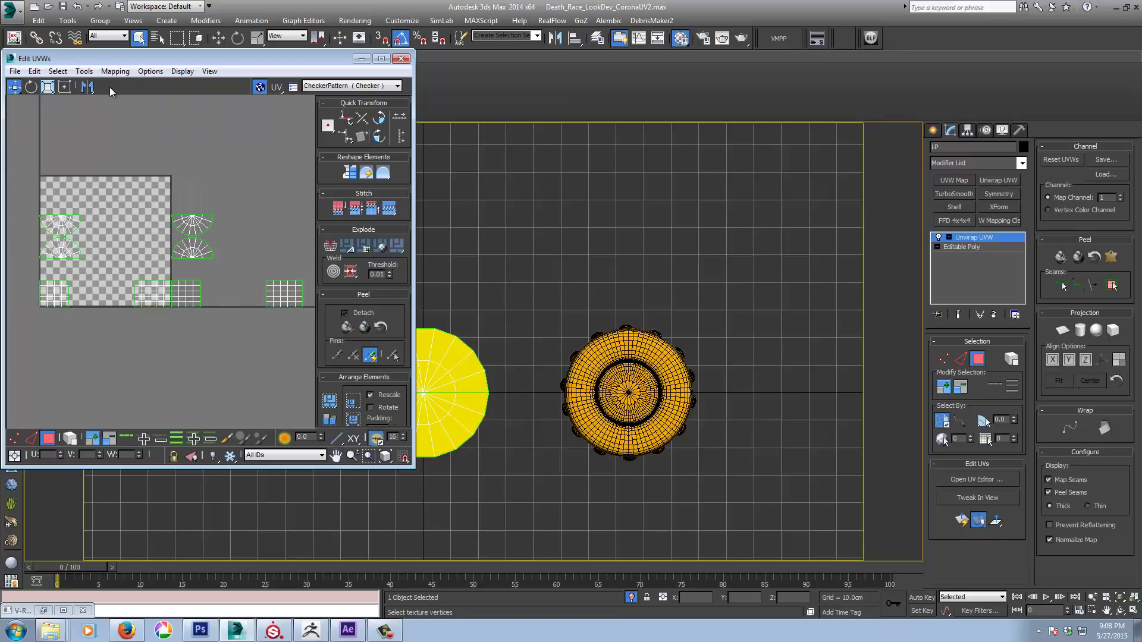
pyautogui.click(58, 70)
pyautogui.click(101, 166)
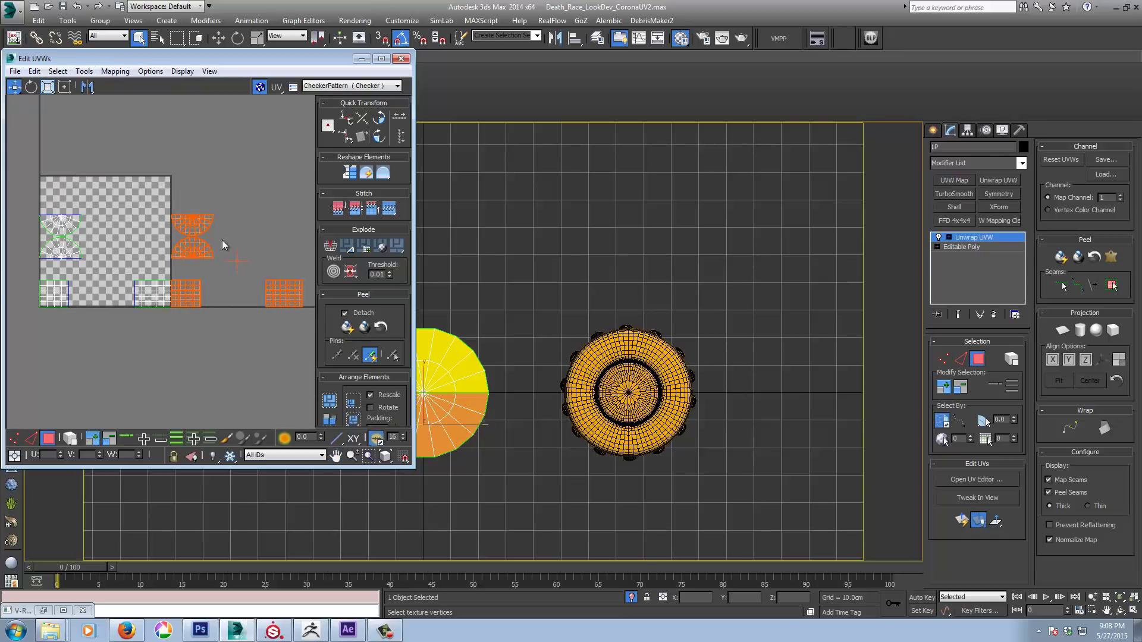
pyautogui.moveTo(240, 193); pyautogui.dragTo(227, 212, button='middle')
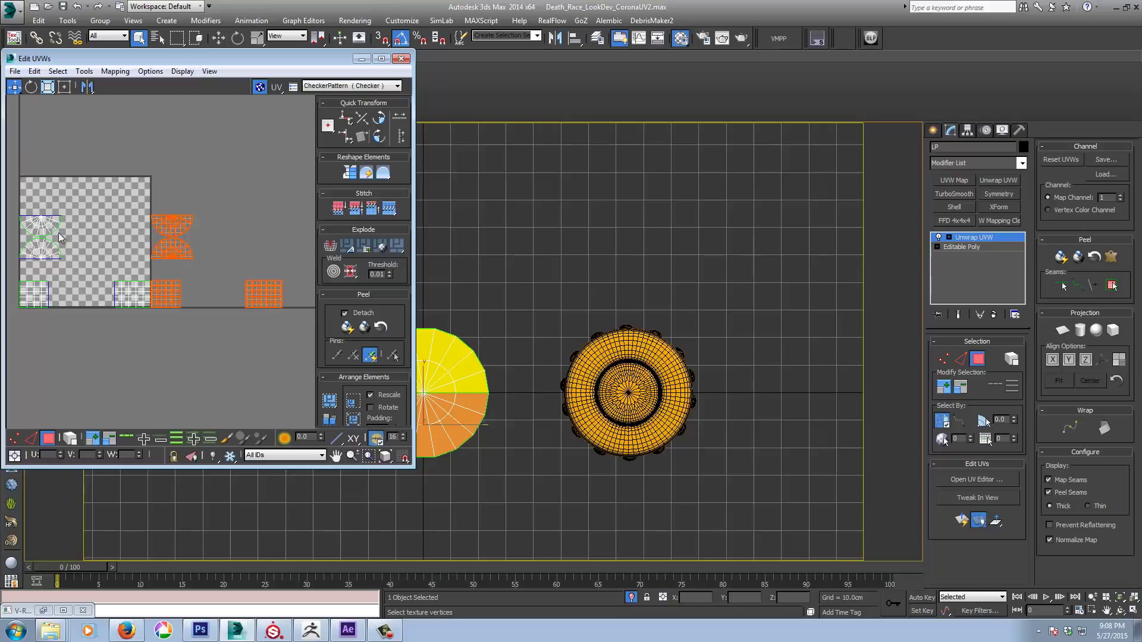
# Step: Try a horizontal flip on the selected shells, undo it, and clear the selection
pyautogui.rightClick(175, 220)
pyautogui.click(206, 271)
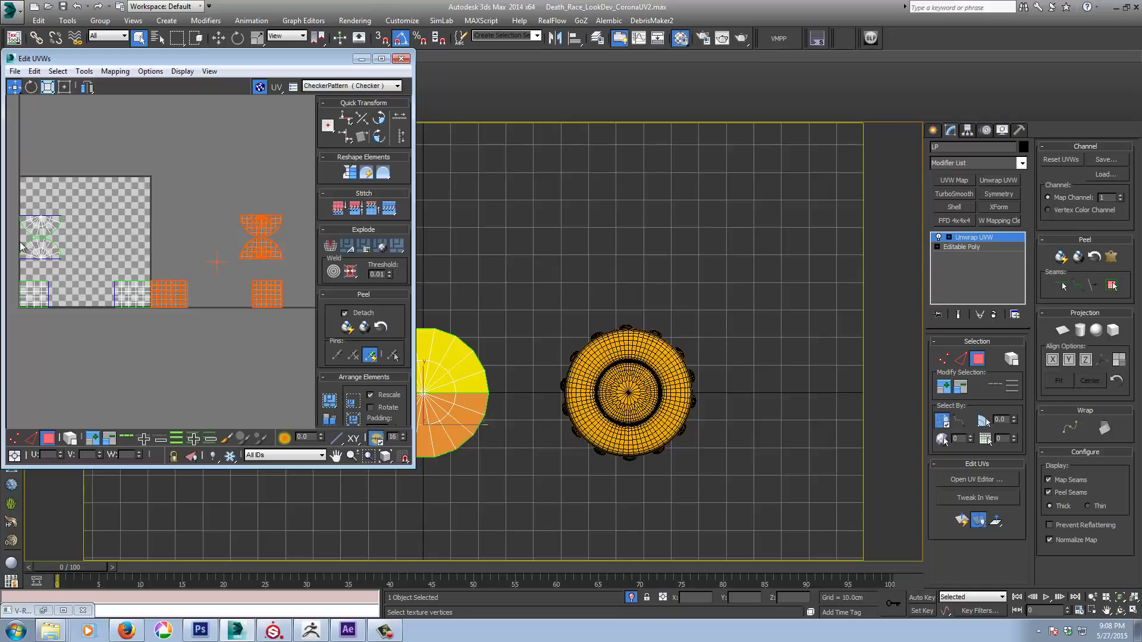
pyautogui.hotkey('ctrl', 'z')
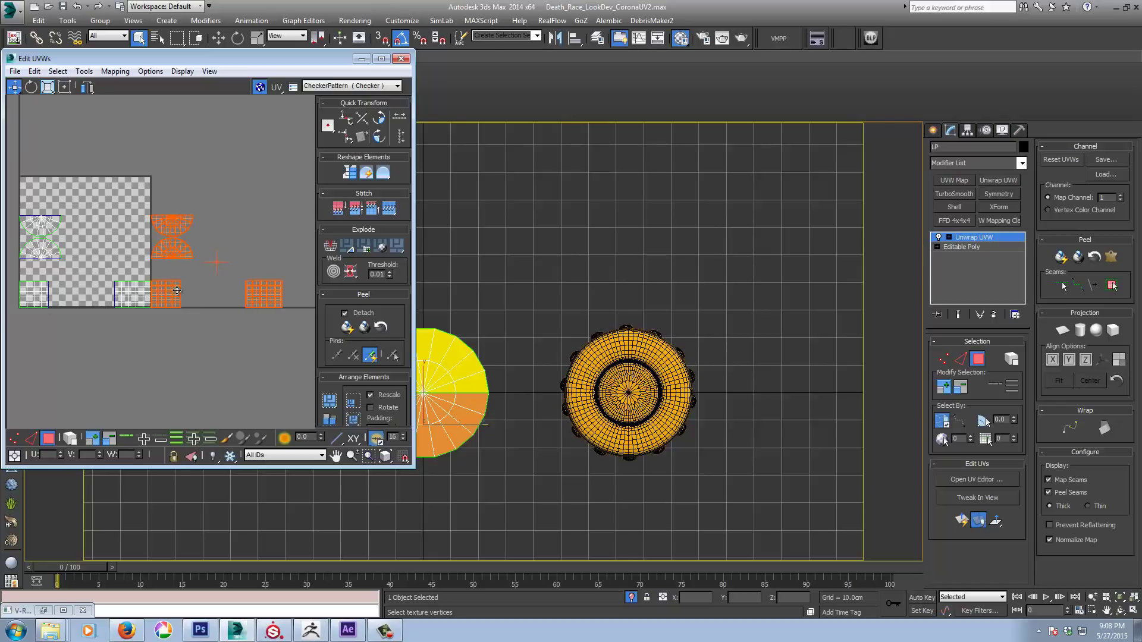
pyautogui.click(76, 390)
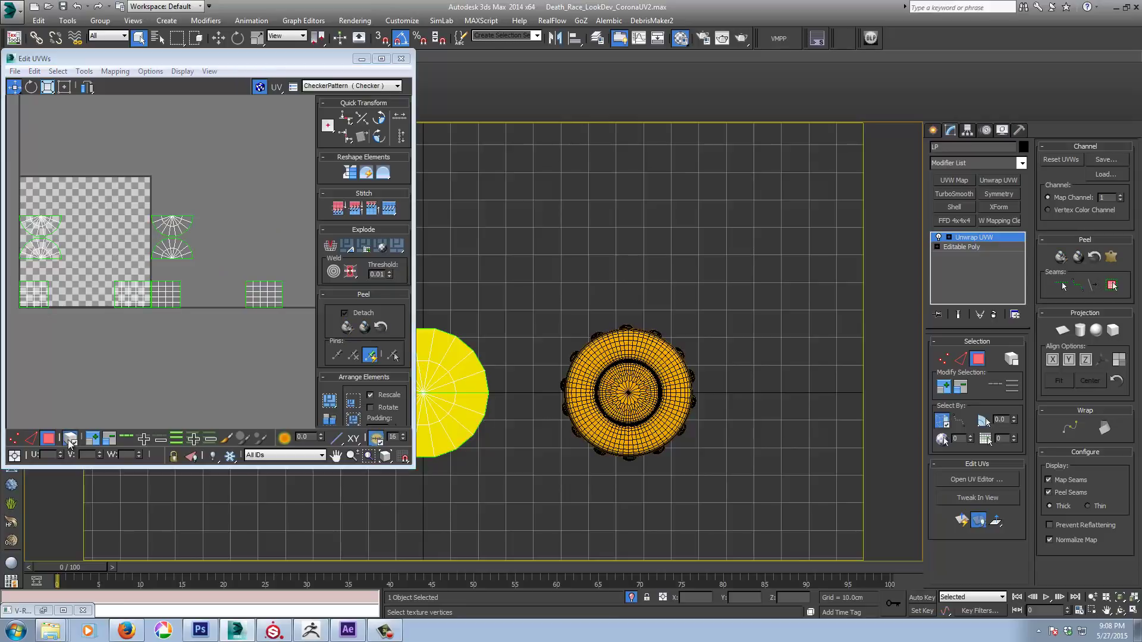
# Step: Move the orange hemisphere shell below the white one and flip it vertically
pyautogui.click(177, 224)
pyautogui.rightClick(177, 222)
pyautogui.click(203, 268)
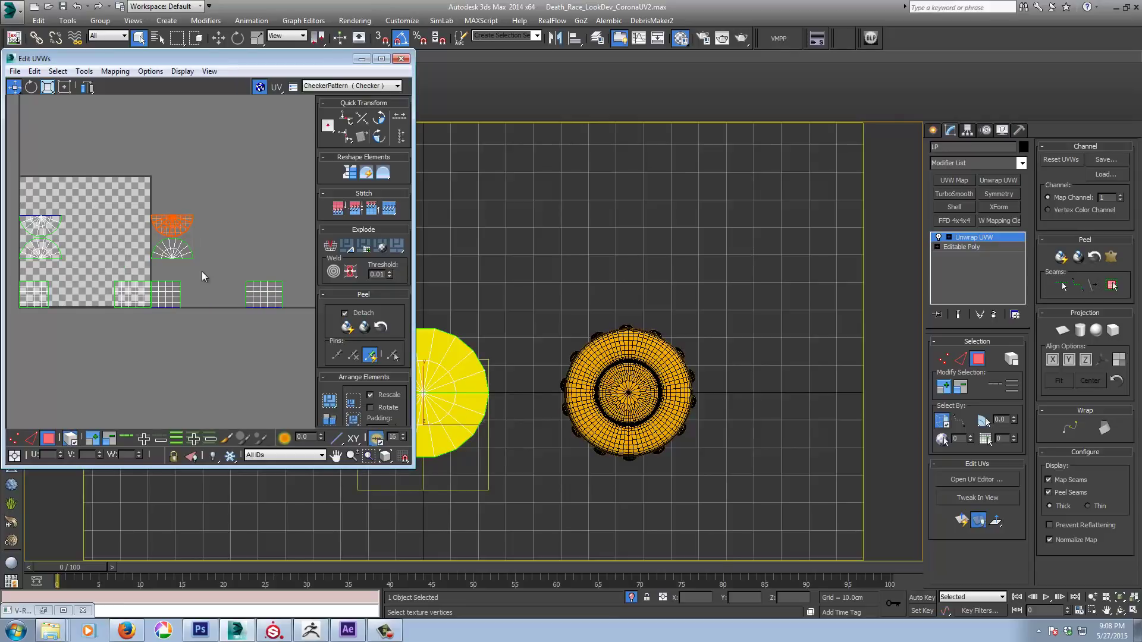
pyautogui.moveTo(170, 235); pyautogui.dragTo(170, 253)
pyautogui.rightClick(179, 255)
pyautogui.click(209, 304)
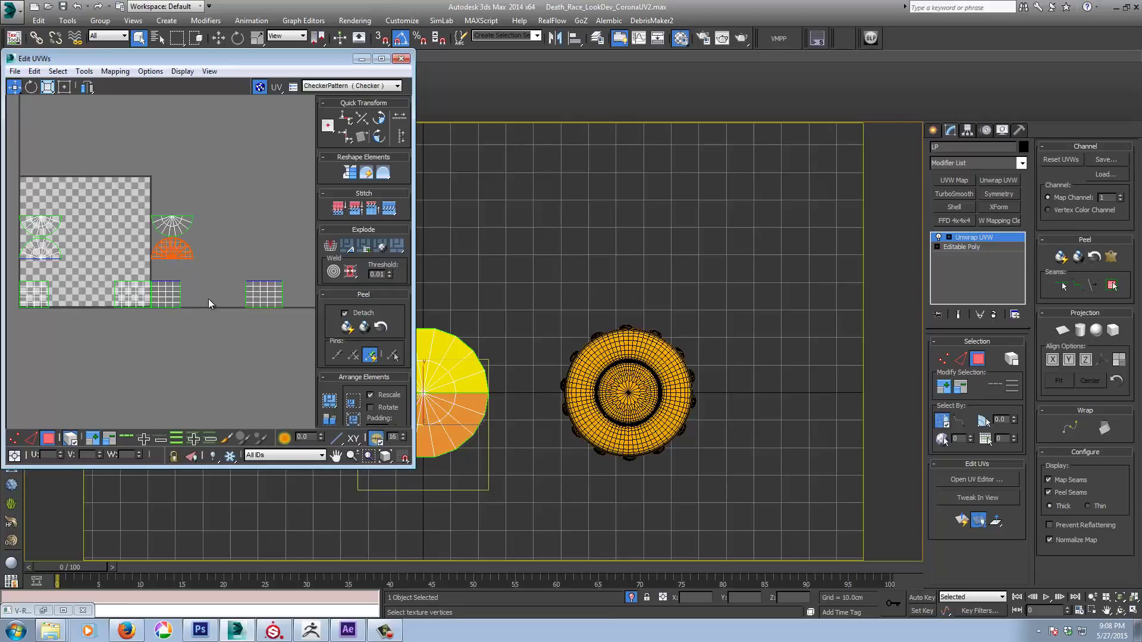
# Step: Flip the grid side shell horizontally, shift it right of the tile, and collapse the unwrap
pyautogui.click(161, 298)
pyautogui.rightClick(157, 293)
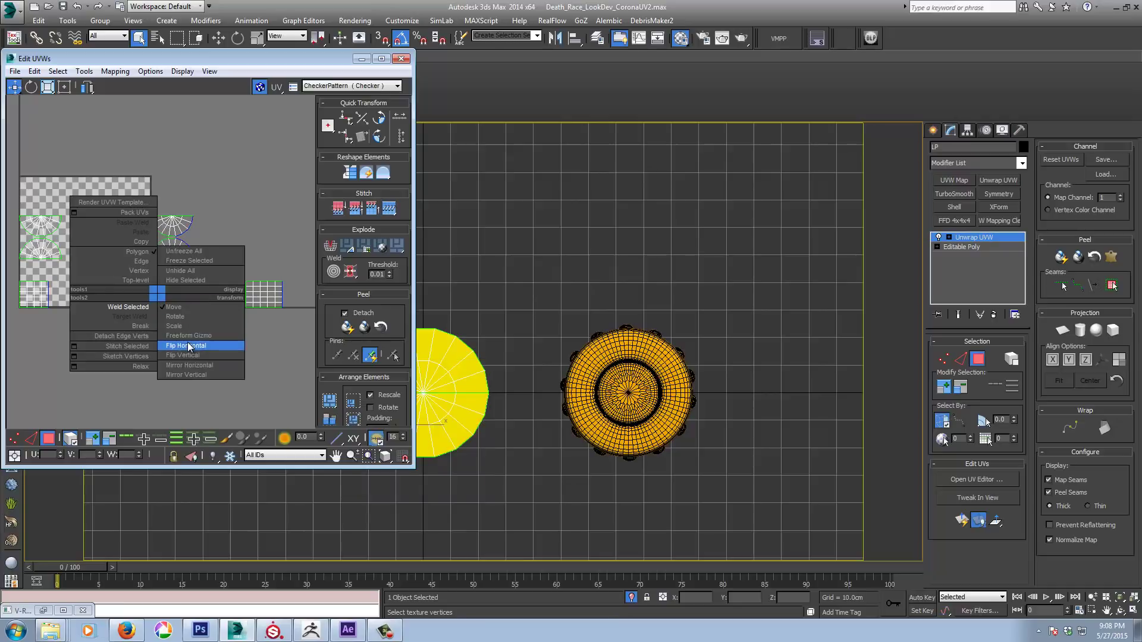
pyautogui.click(189, 346)
pyautogui.rightClick(265, 289)
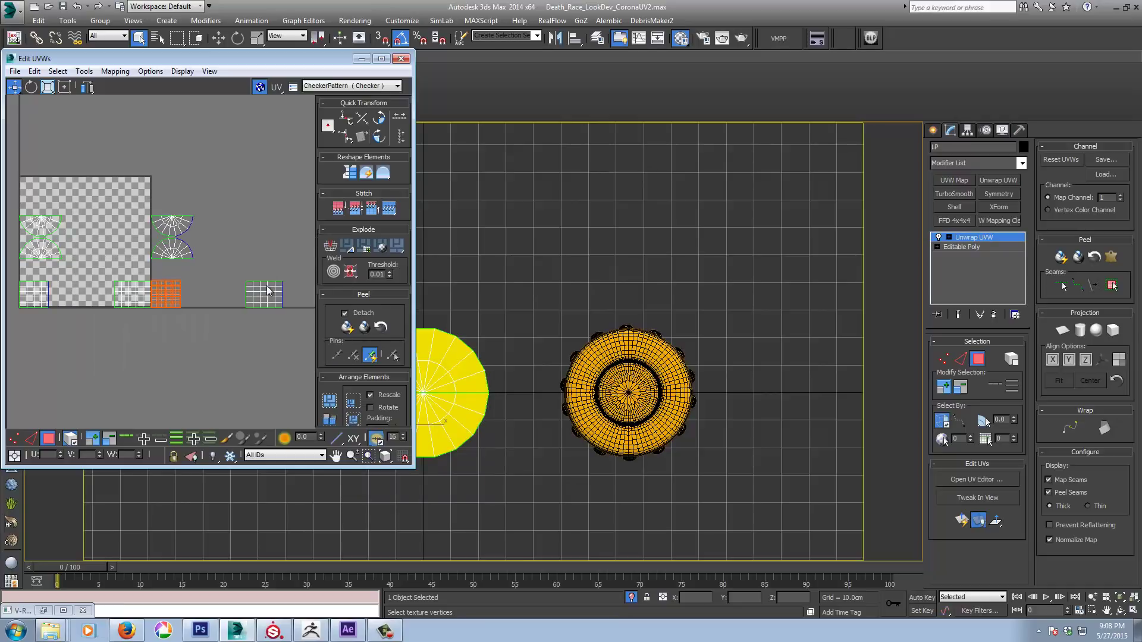
pyautogui.moveTo(171, 291); pyautogui.dragTo(266, 291)
pyautogui.rightClick(266, 290)
pyautogui.click(295, 336)
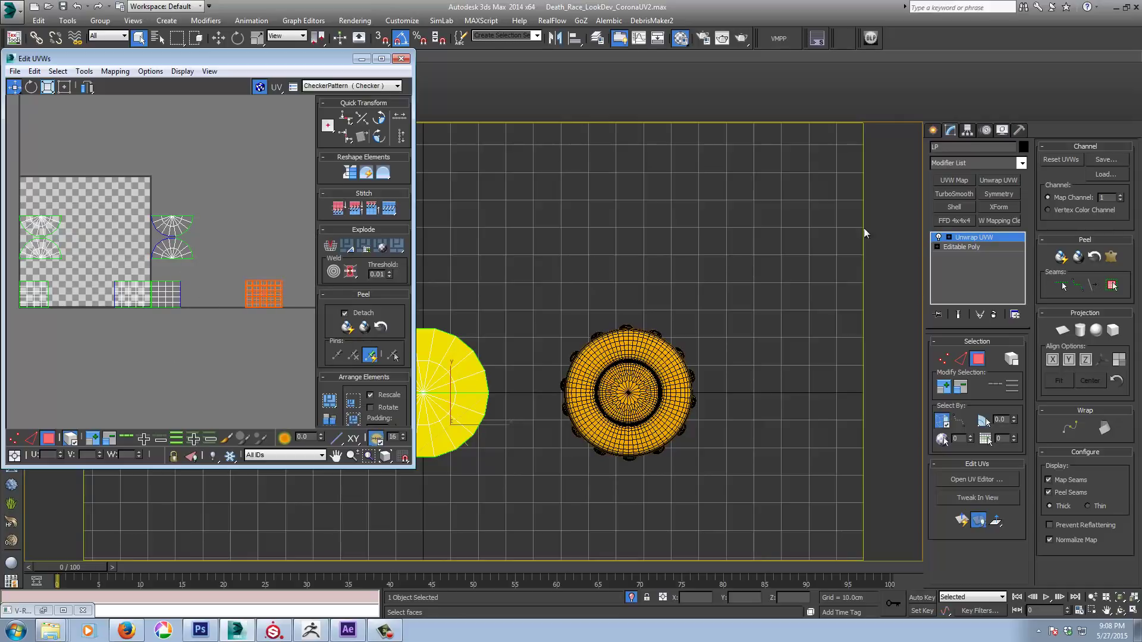
pyautogui.rightClick(975, 238)
pyautogui.click(1005, 352)
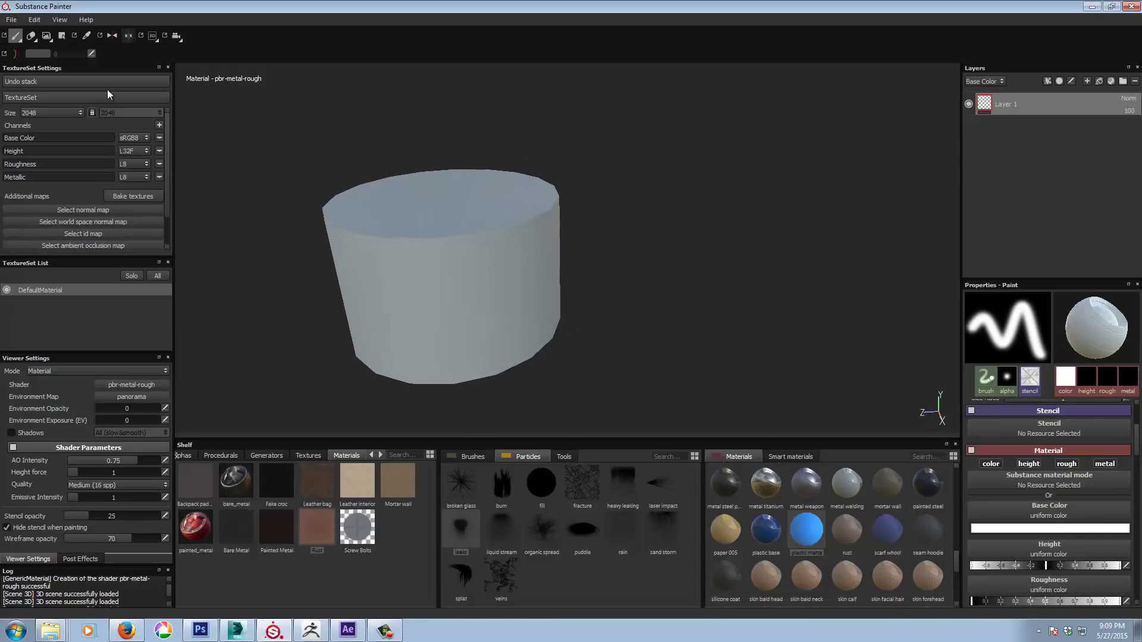
# Step: Compare the 3D/2D layout, return to 3D only, and bring up the texture baking settings
pyautogui.click(153, 37)
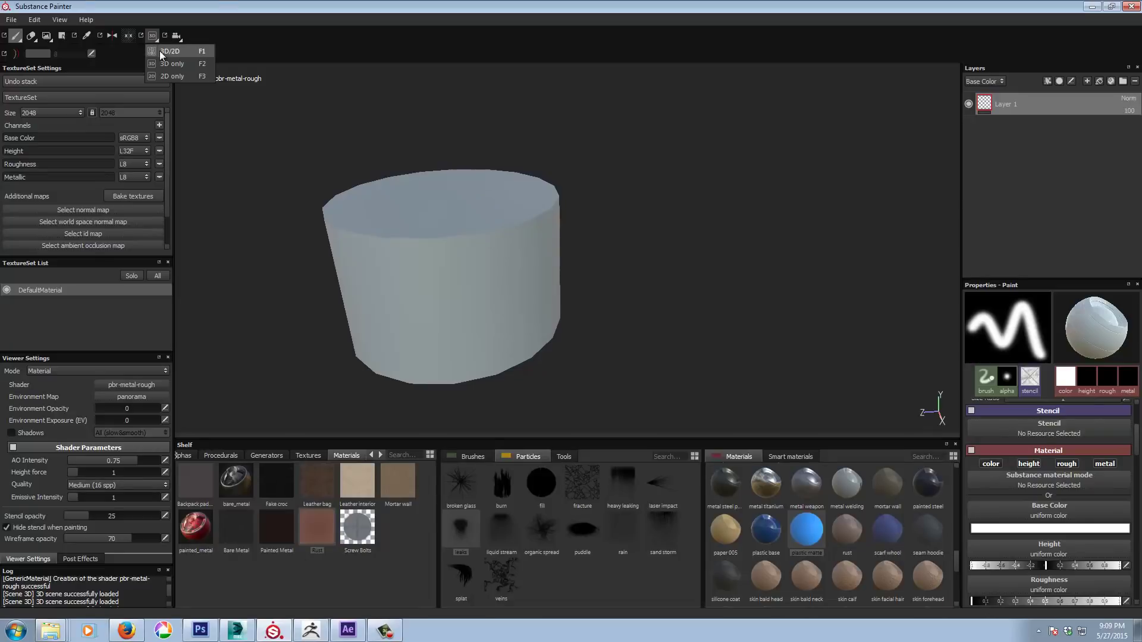
pyautogui.click(159, 51)
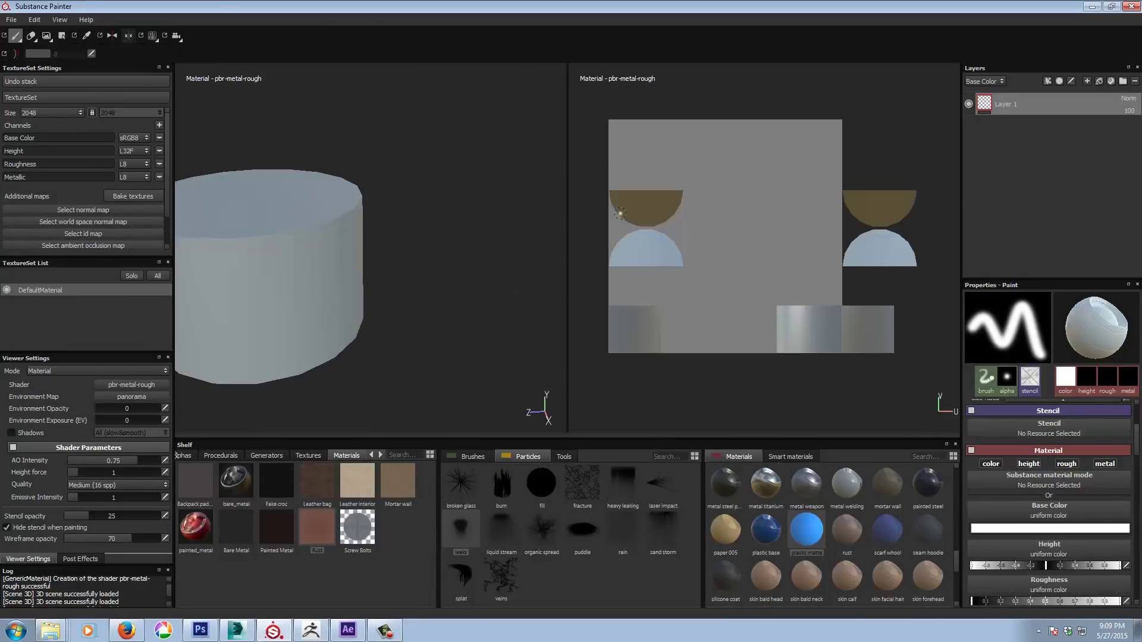
pyautogui.click(152, 39)
pyautogui.click(172, 65)
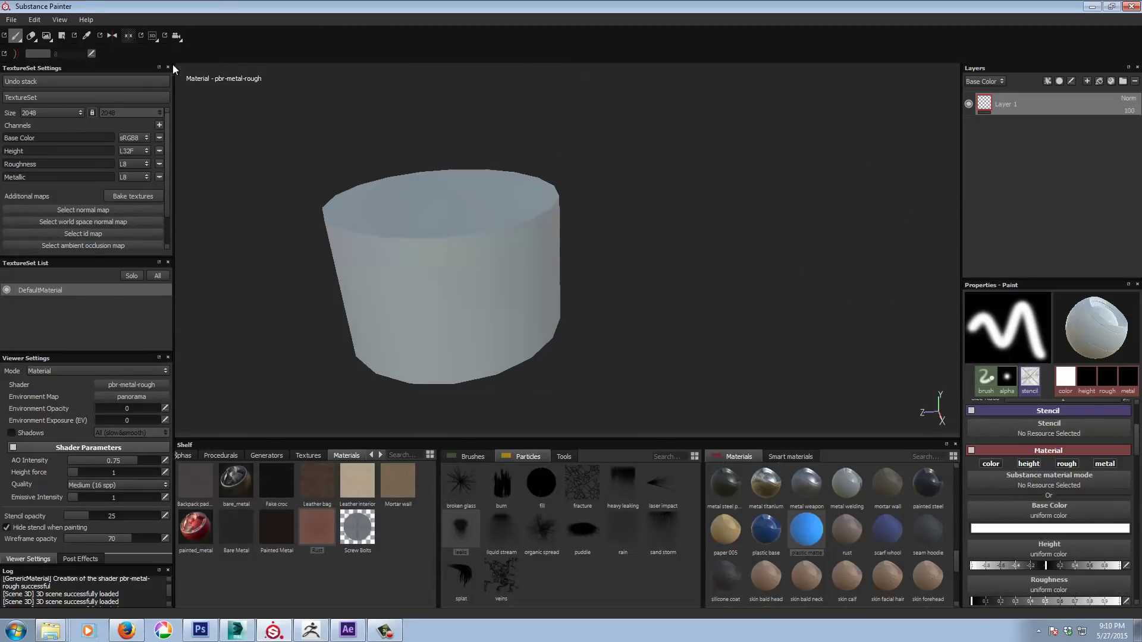
pyautogui.click(128, 200)
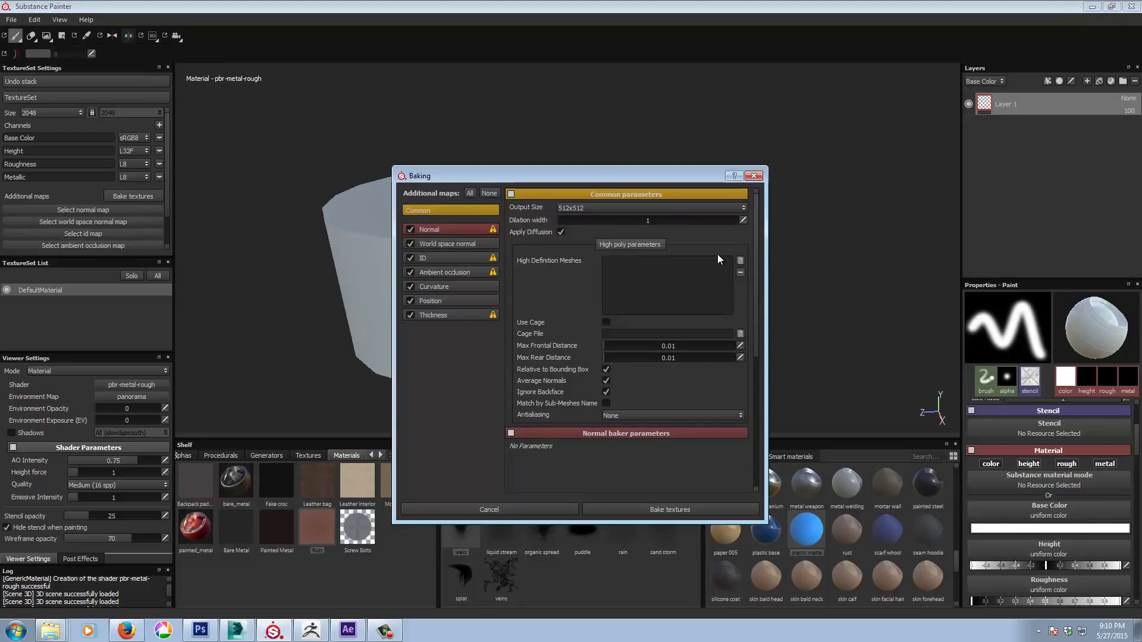
# Step: Limit the bake to Normal, with HP.FBX as high-poly mesh and Subsampling 2x2 antialiasing
pyautogui.click(489, 192)
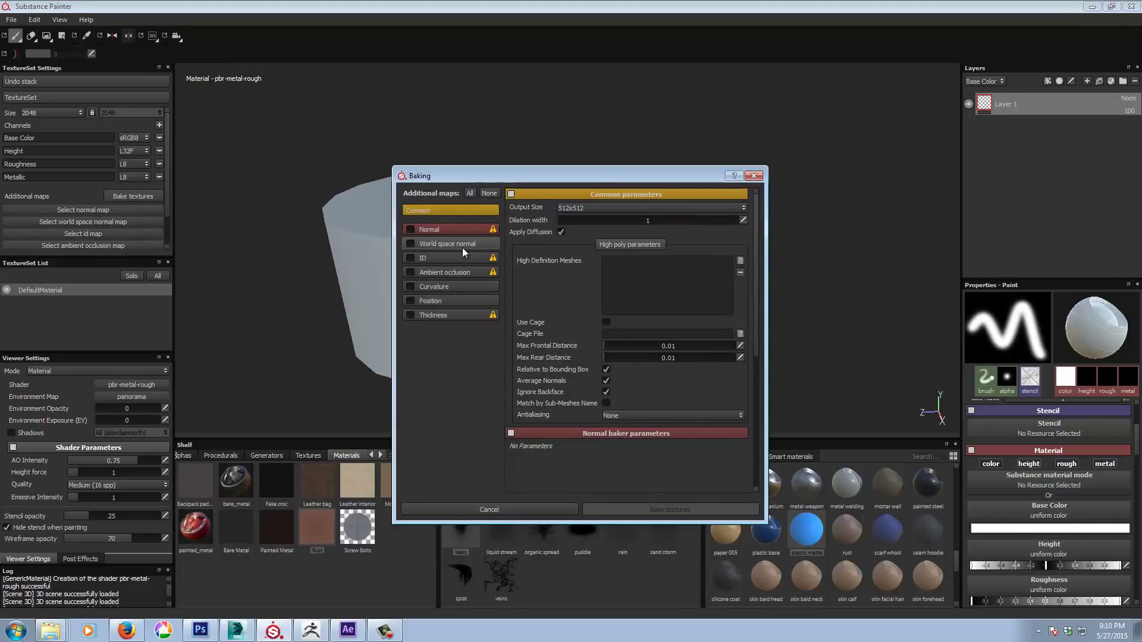
pyautogui.click(410, 229)
pyautogui.click(740, 260)
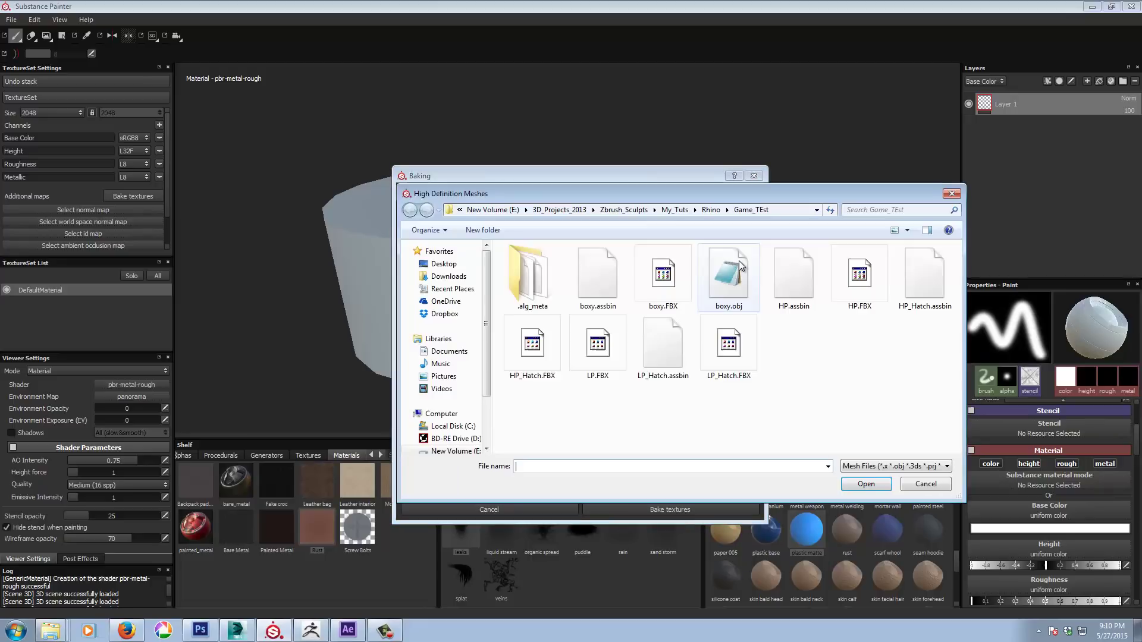
pyautogui.doubleClick(862, 275)
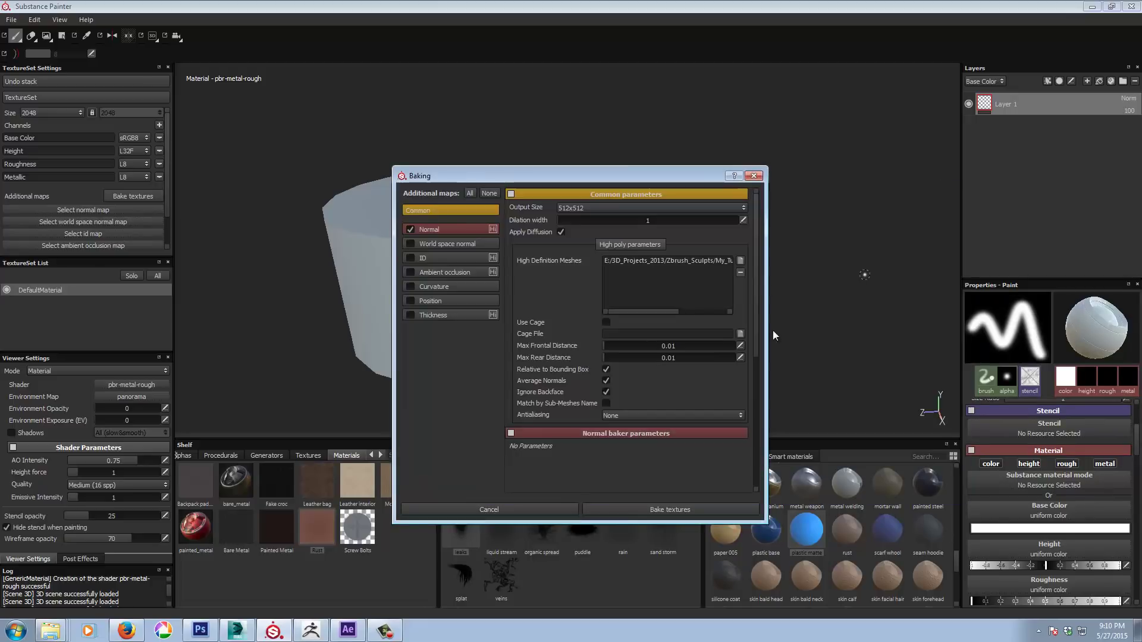
pyautogui.click(668, 414)
pyautogui.click(662, 434)
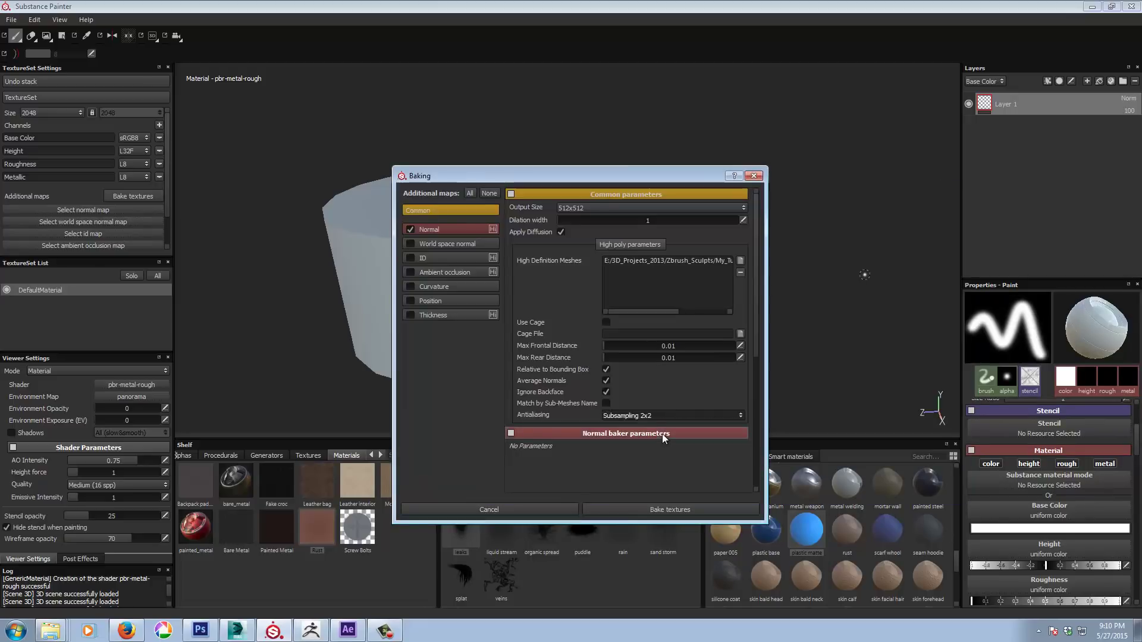
# Step: Set Max Frontal and Rear Distance to 0.05 and bake the normal map
pyautogui.click(741, 345)
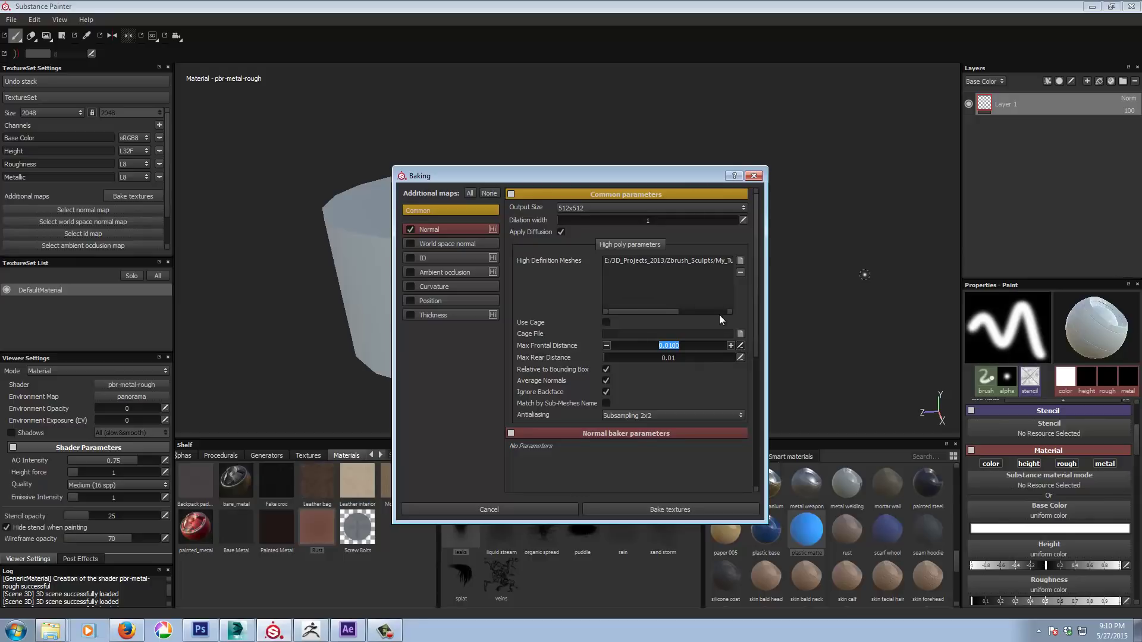
pyautogui.write('.05')
pyautogui.click(740, 357)
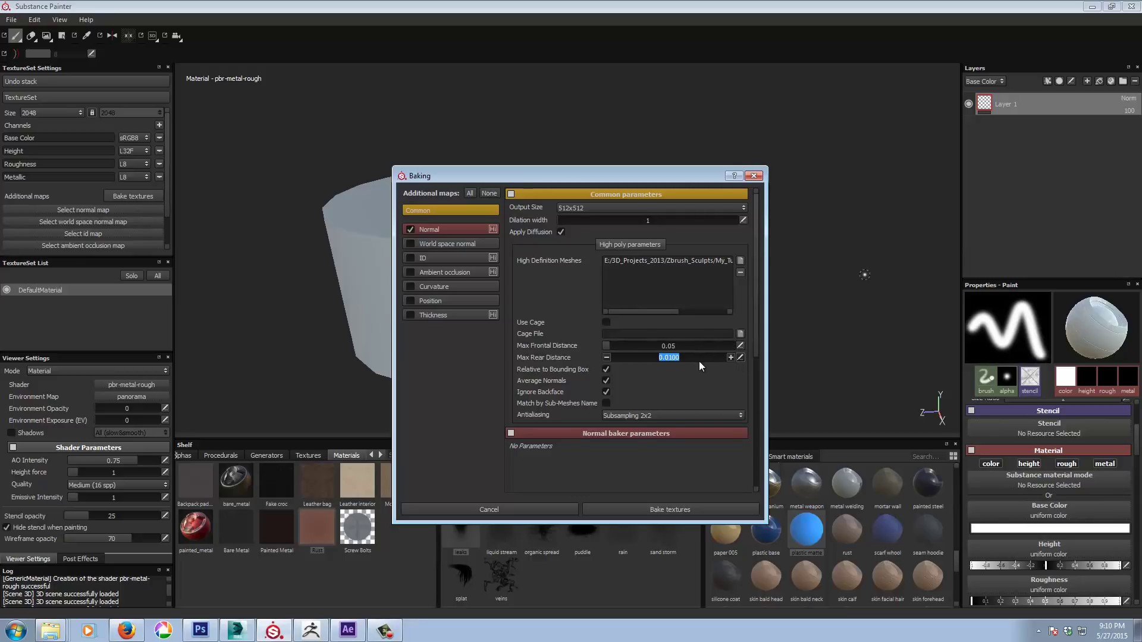
pyautogui.write('.05')
pyautogui.press('Return')
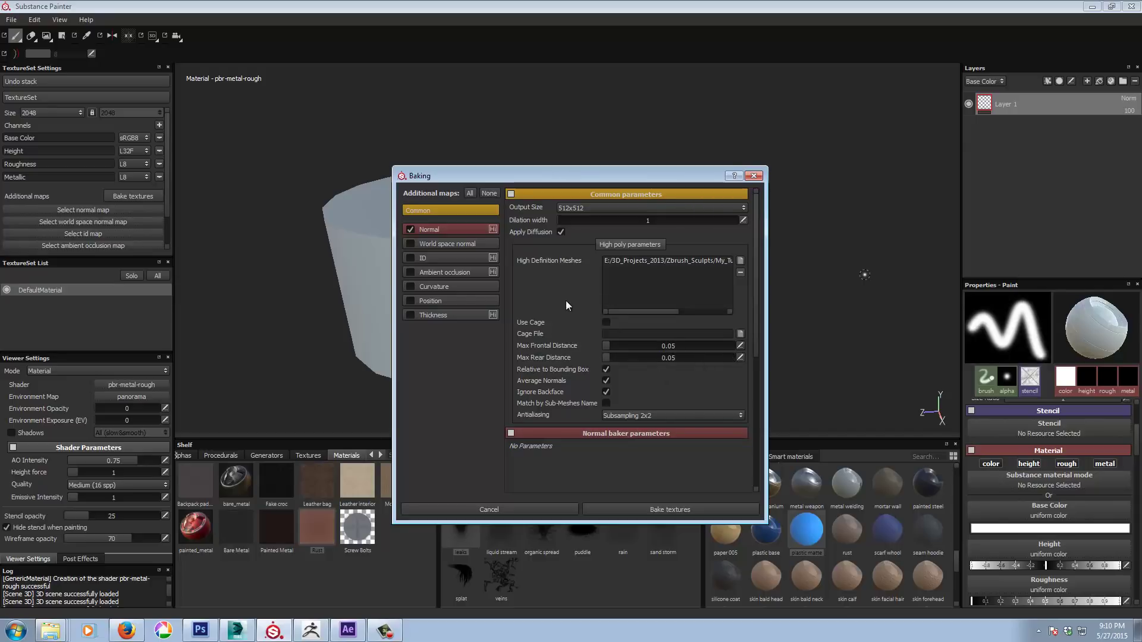
pyautogui.click(667, 509)
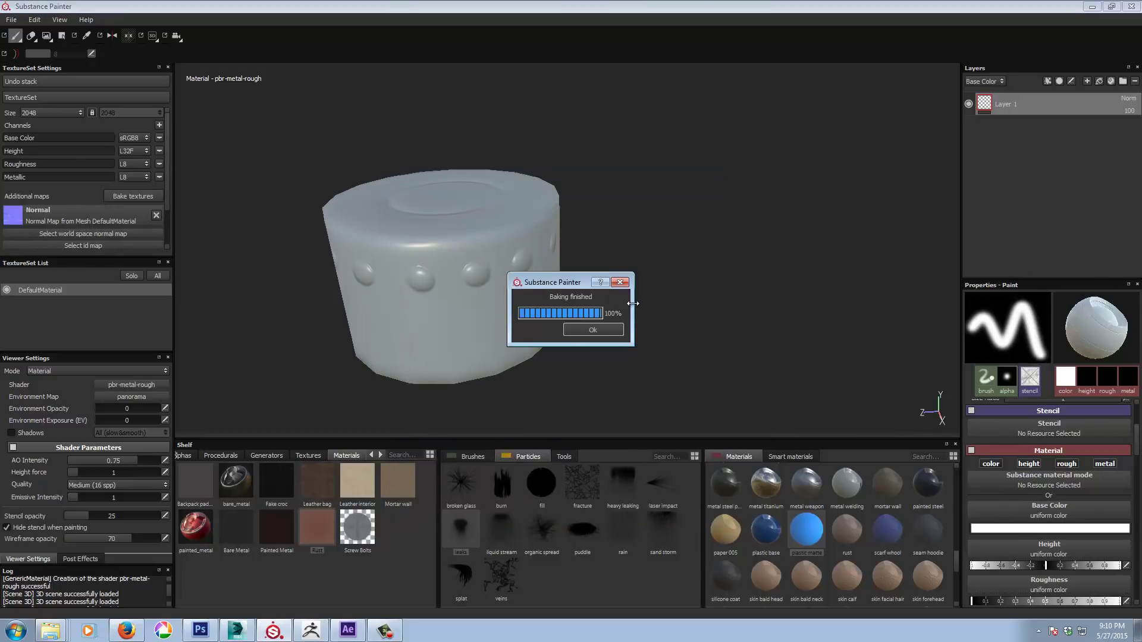
# Step: Dismiss the baking-finished notice and orbit and zoom around the cylinder to inspect its bumps
pyautogui.press('Return')
pyautogui.keyDown('alt'); pyautogui.moveTo(683, 286); pyautogui.dragTo(849, 313); pyautogui.keyUp('alt')
pyautogui.scroll(3, 595, 298)
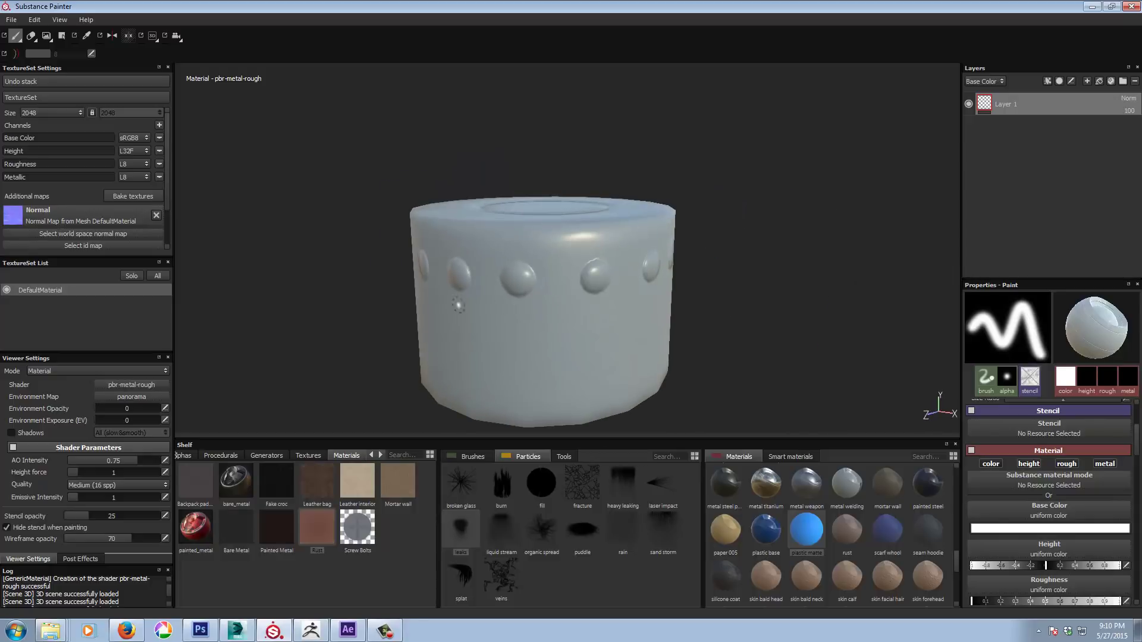
pyautogui.keyDown('alt'); pyautogui.moveTo(458, 305); pyautogui.dragTo(485, 259, button='middle'); pyautogui.keyUp('alt')
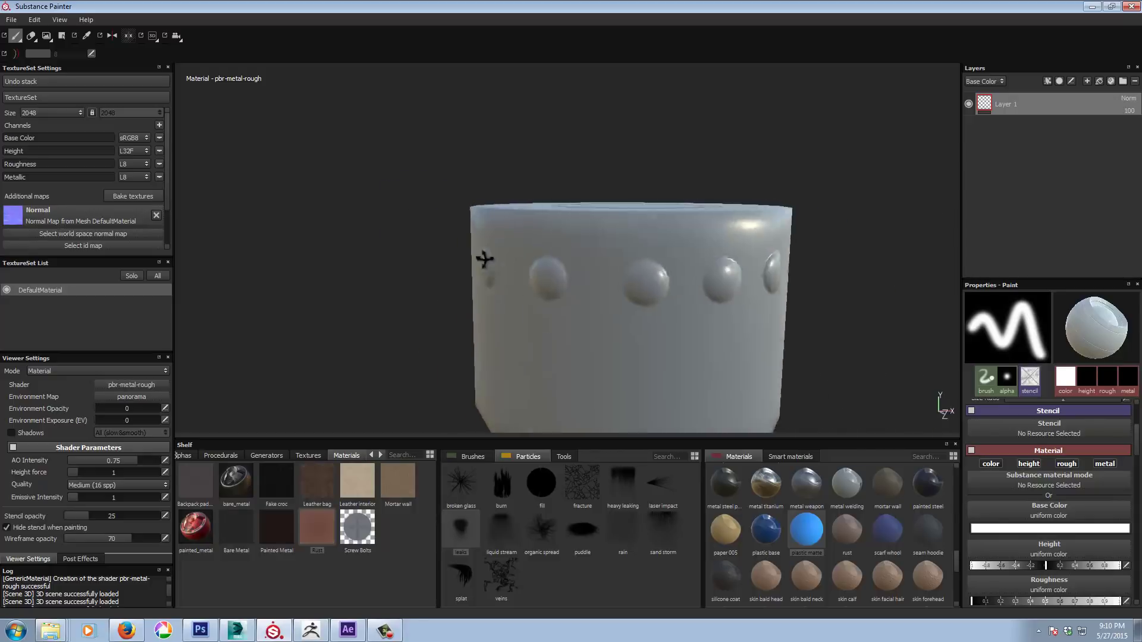
pyautogui.keyDown('alt'); pyautogui.moveTo(485, 259); pyautogui.dragTo(247, 262, button='right'); pyautogui.keyUp('alt')
pyautogui.keyDown('alt'); pyautogui.moveTo(247, 264); pyautogui.dragTo(754, 256); pyautogui.keyUp('alt')
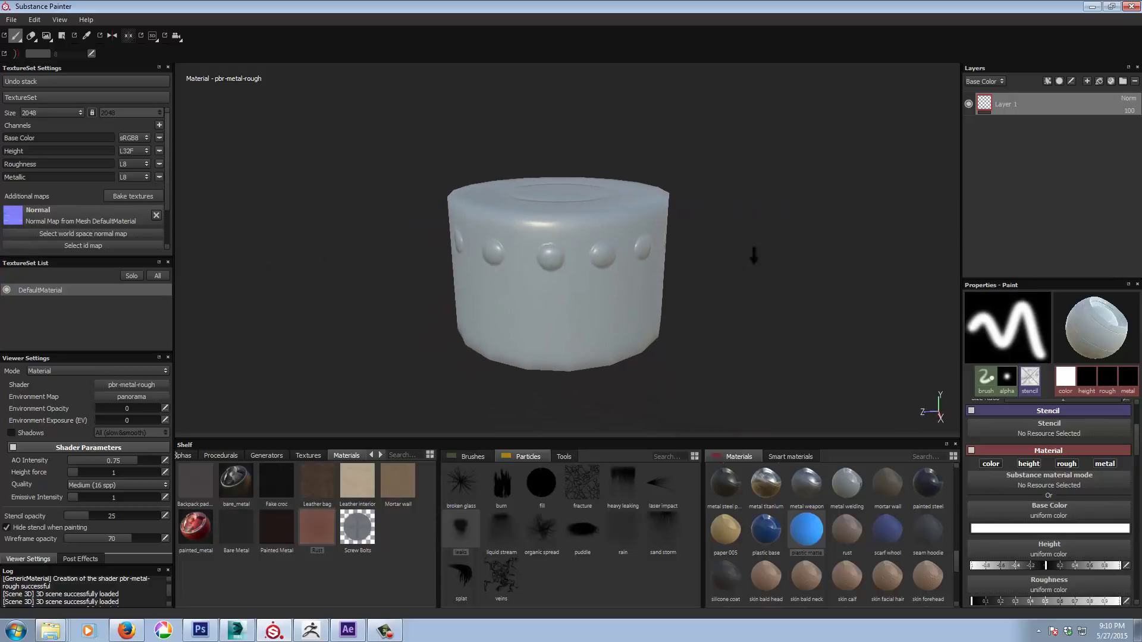
pyautogui.keyDown('alt'); pyautogui.moveTo(754, 256); pyautogui.dragTo(708, 300, button='right'); pyautogui.keyUp('alt')
# Step: Rebake the normal map with the output size set to 2048x2048
pyautogui.click(133, 197)
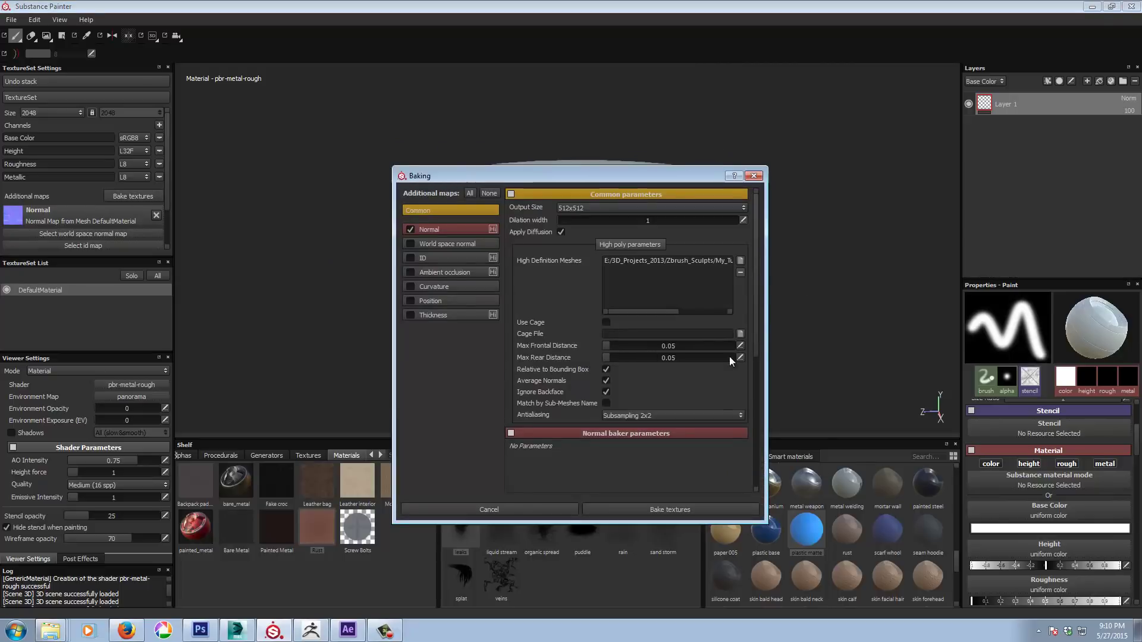
pyautogui.click(598, 207)
pyautogui.click(594, 264)
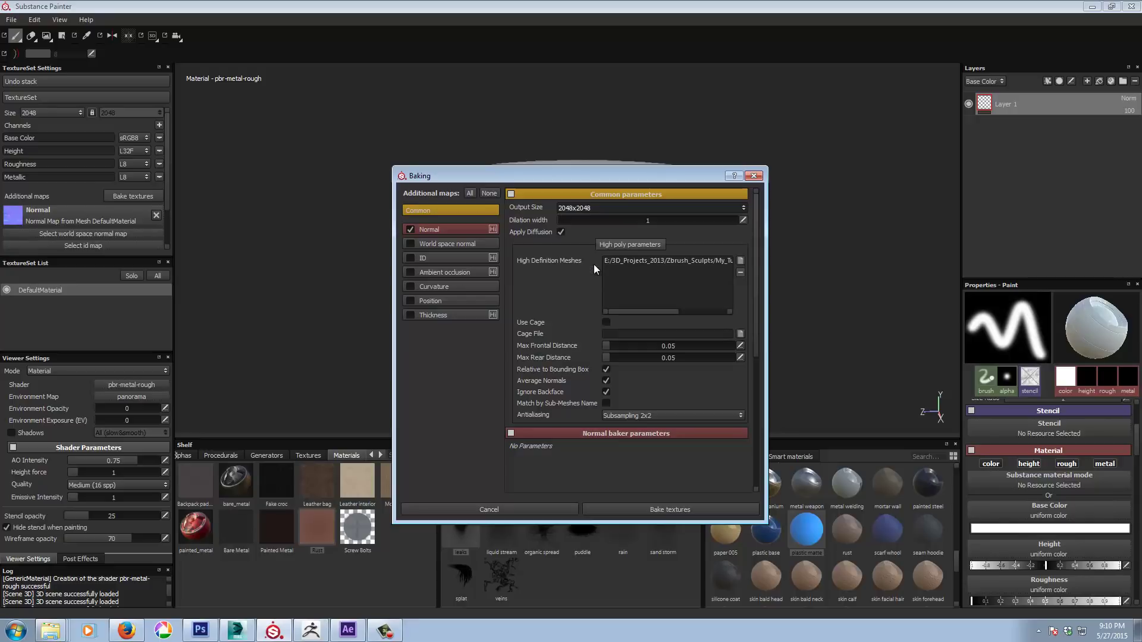
pyautogui.click(661, 509)
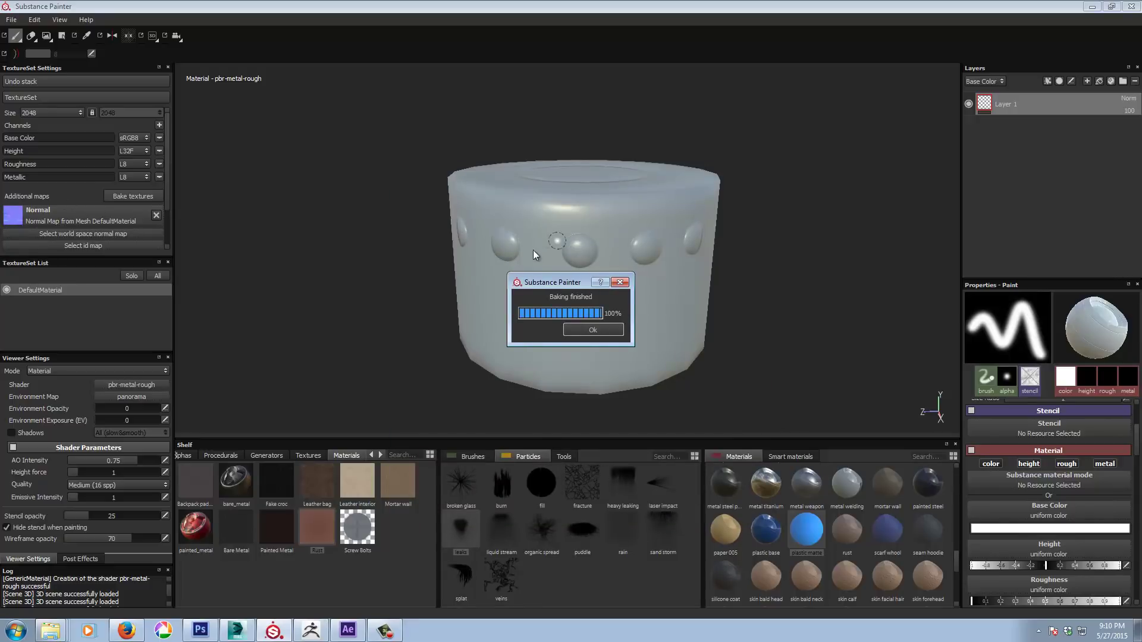
# Step: Close the baking notice and view the 2K-baked bumps from above
pyautogui.click(593, 329)
pyautogui.scroll(5, 722, 222)
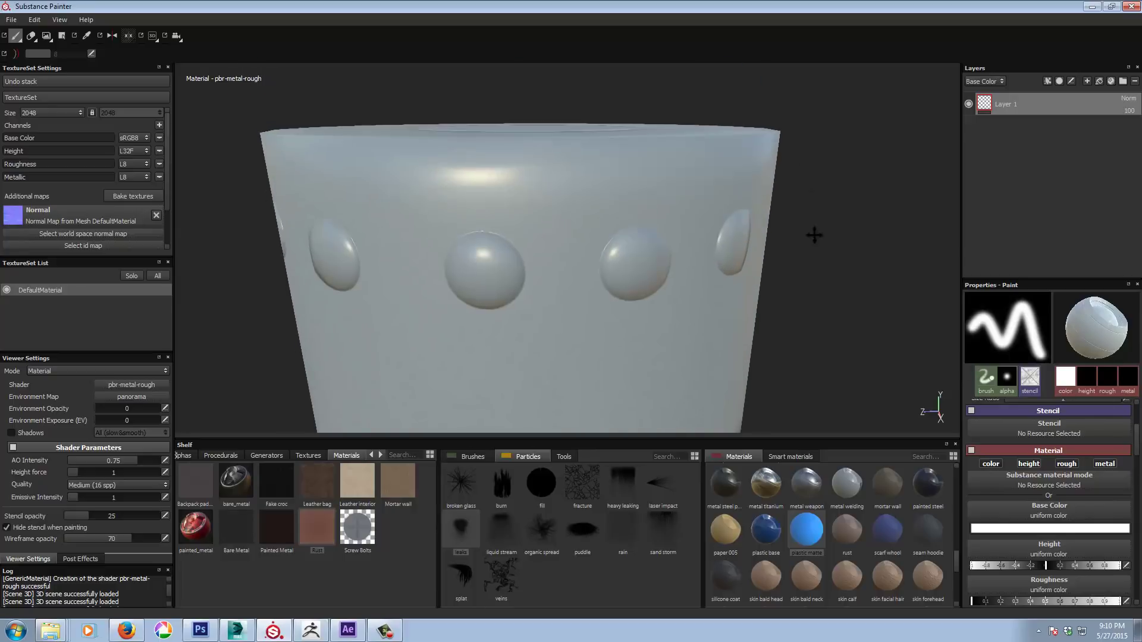
pyautogui.scroll(-5, 571, 260)
pyautogui.keyDown('alt'); pyautogui.moveTo(571, 260); pyautogui.dragTo(773, 226); pyautogui.keyUp('alt')
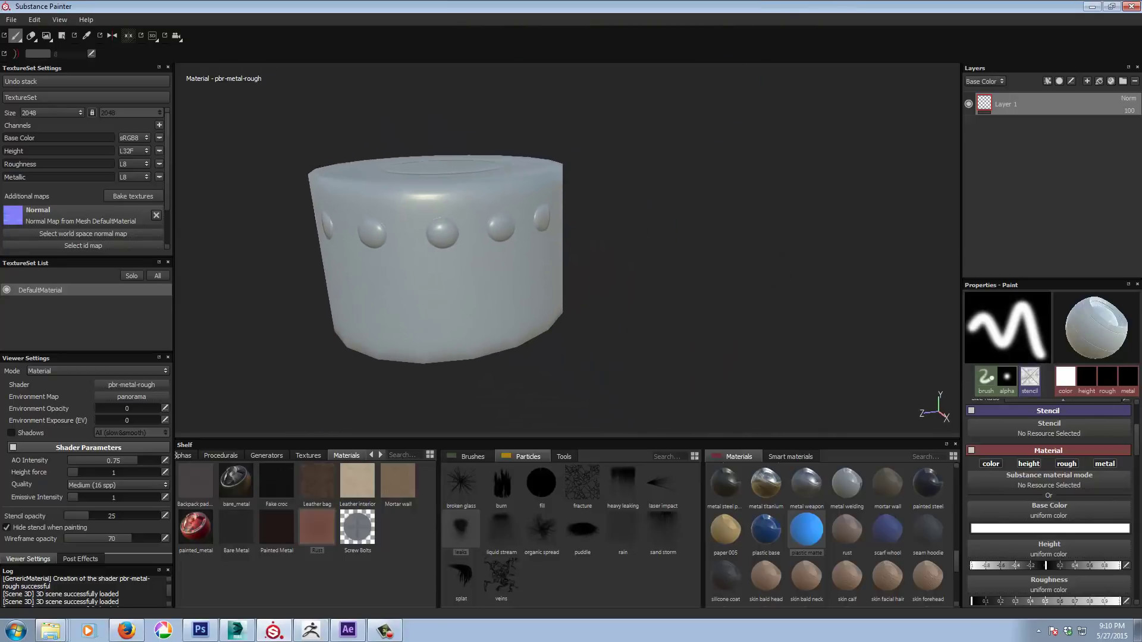